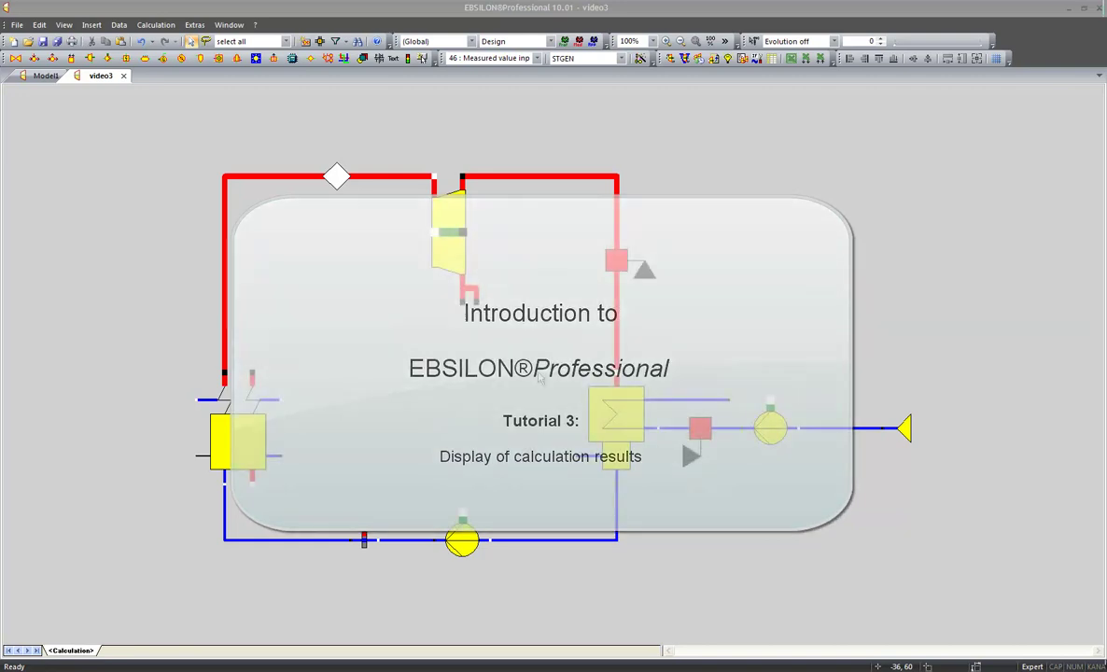
- Inspect the steam turbine's calculated results in its properties, then close the dialog
left_click(442, 217)
double_click(441, 217)
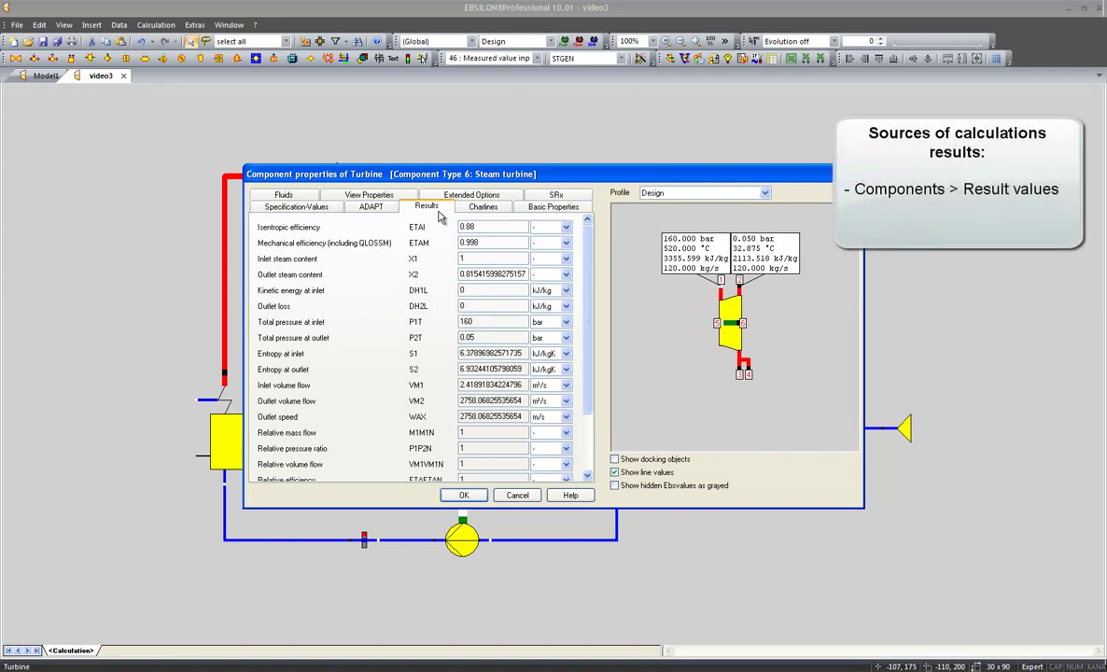
scroll(594, 325, "down", 2)
left_click(454, 501)
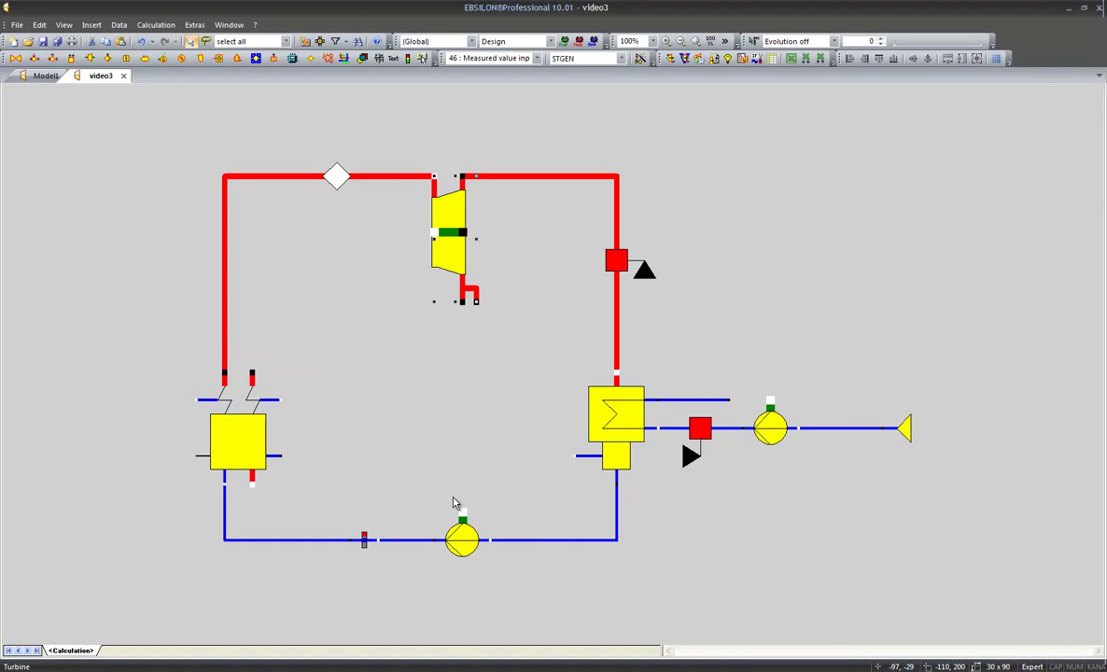
left_click(521, 541)
double_click(521, 542)
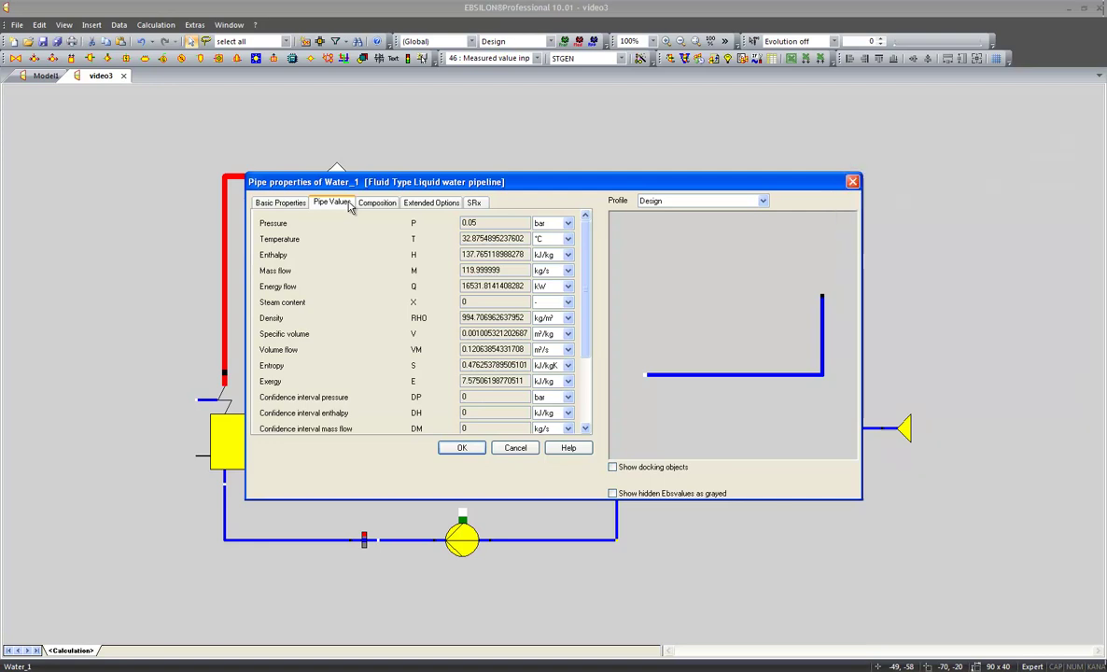
left_click(460, 448)
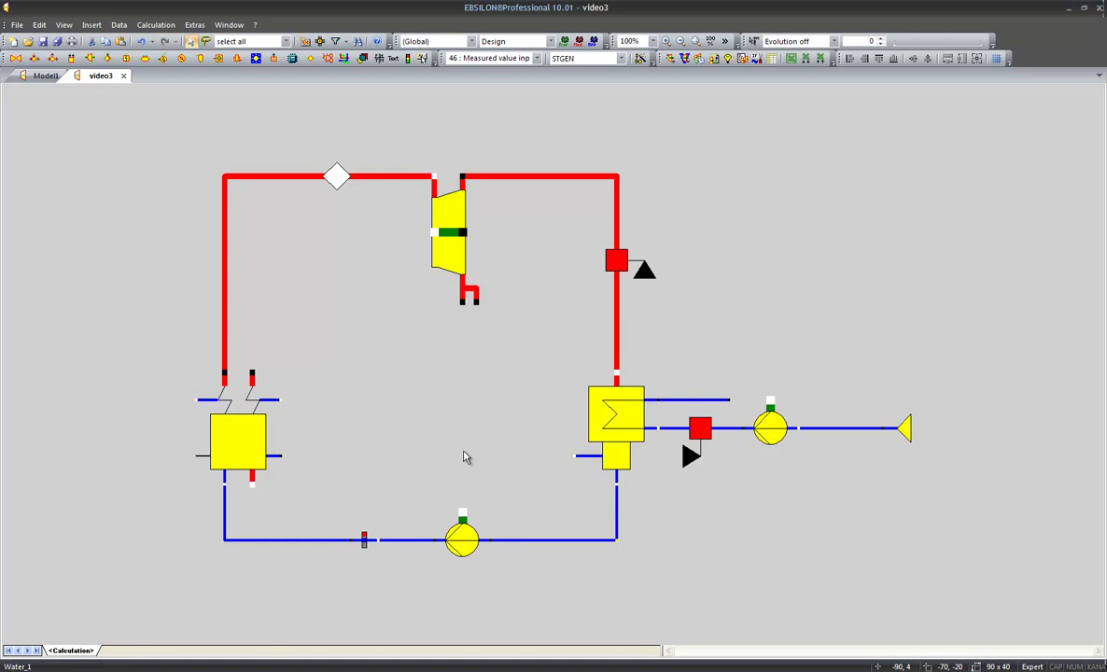
mouse_move(526, 539)
mouse_move(460, 544)
mouse_move(452, 268)
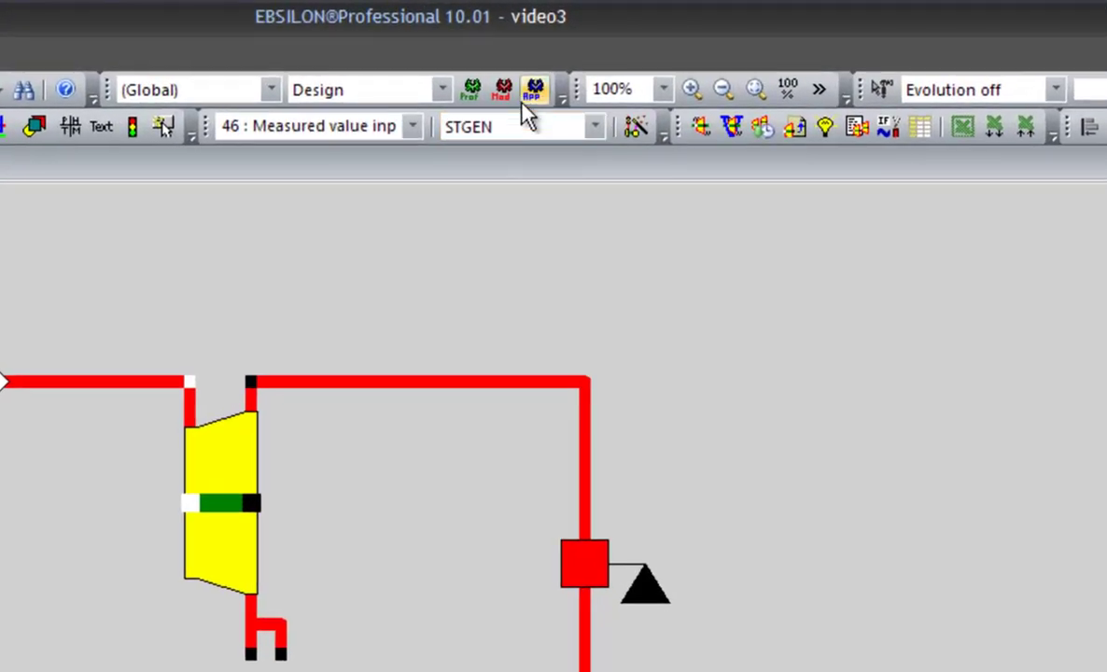
- Uncheck ETAIN in the tool-tip list for Comp 6: Steam turbine and confirm General Options
left_click(528, 98)
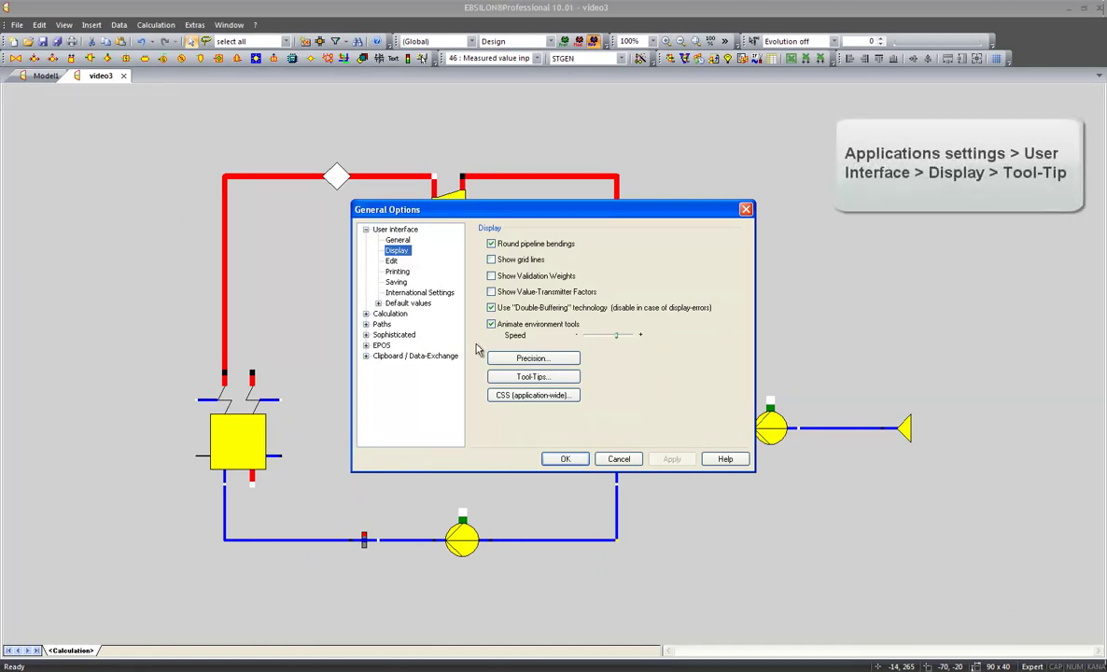
left_click(504, 379)
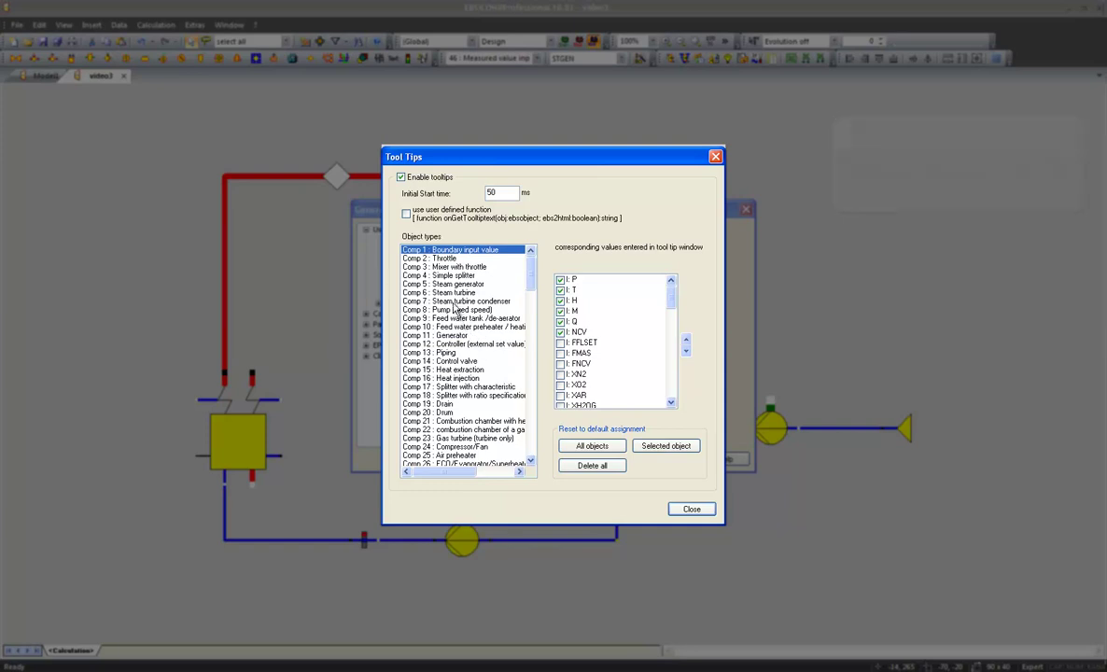
left_click(474, 293)
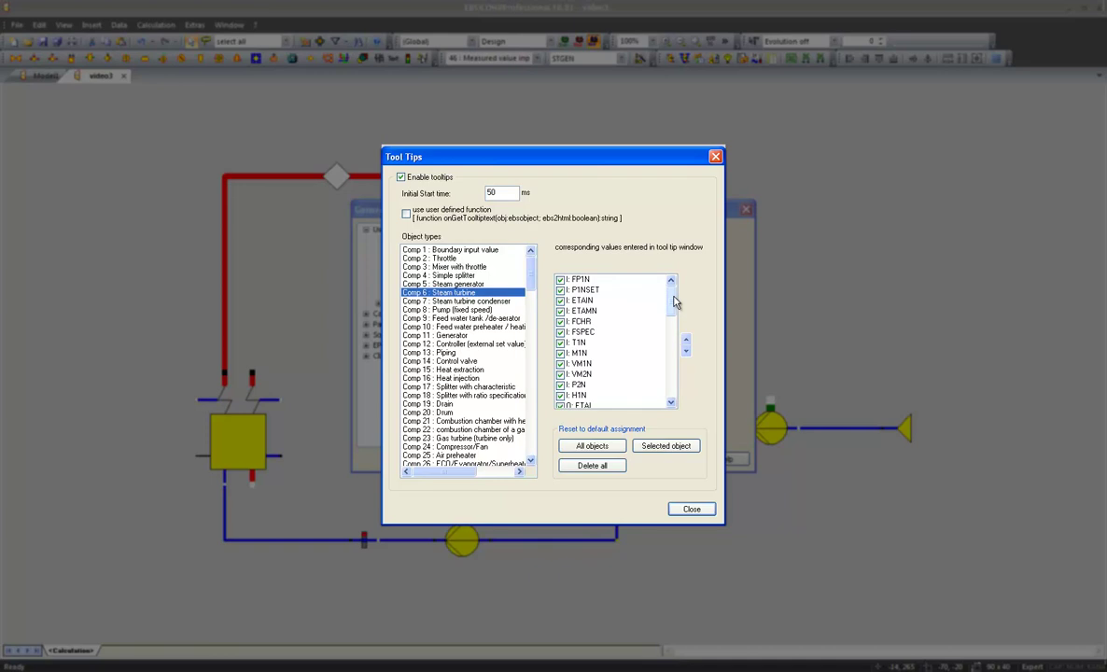
left_click_drag(675, 301, 661, 355)
left_click(616, 312)
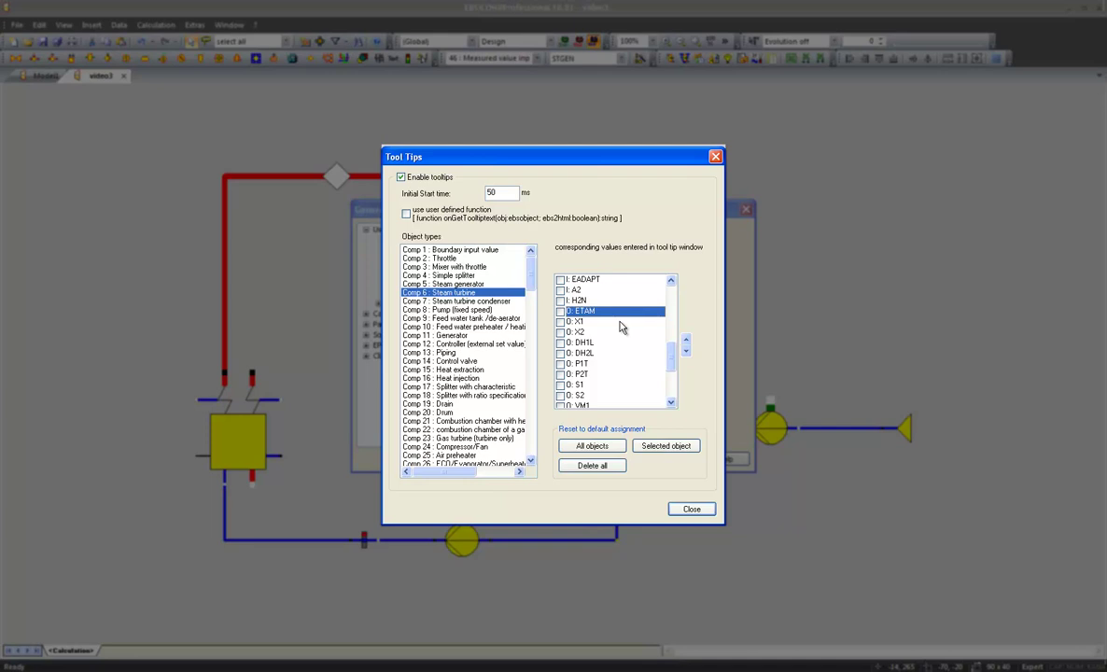
left_click_drag(670, 360, 665, 298)
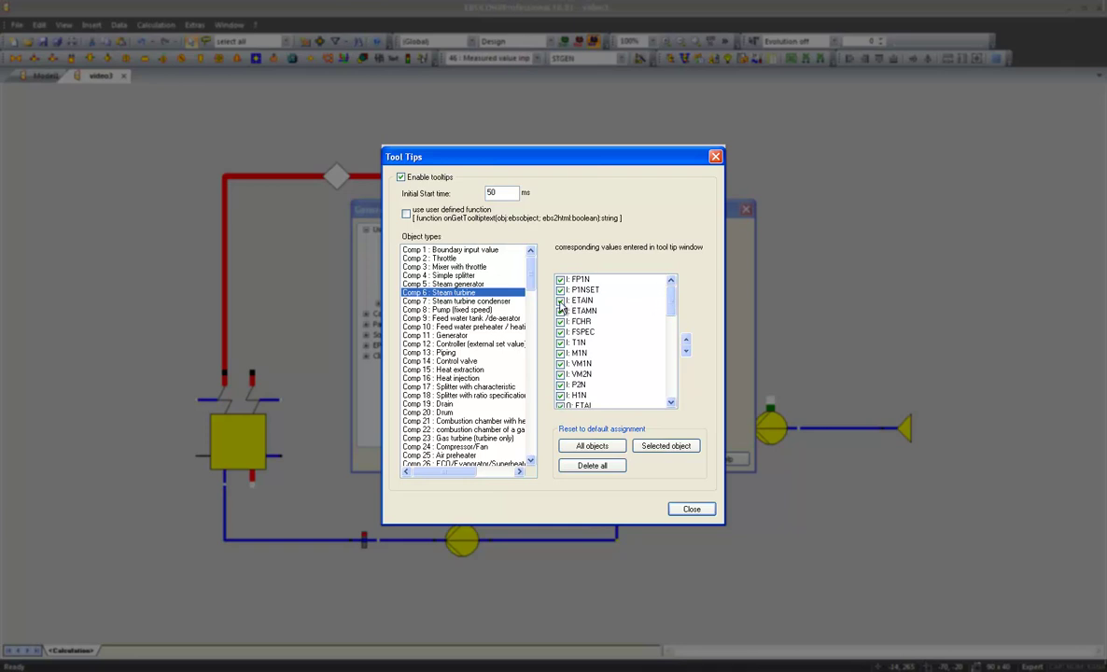
left_click(561, 303)
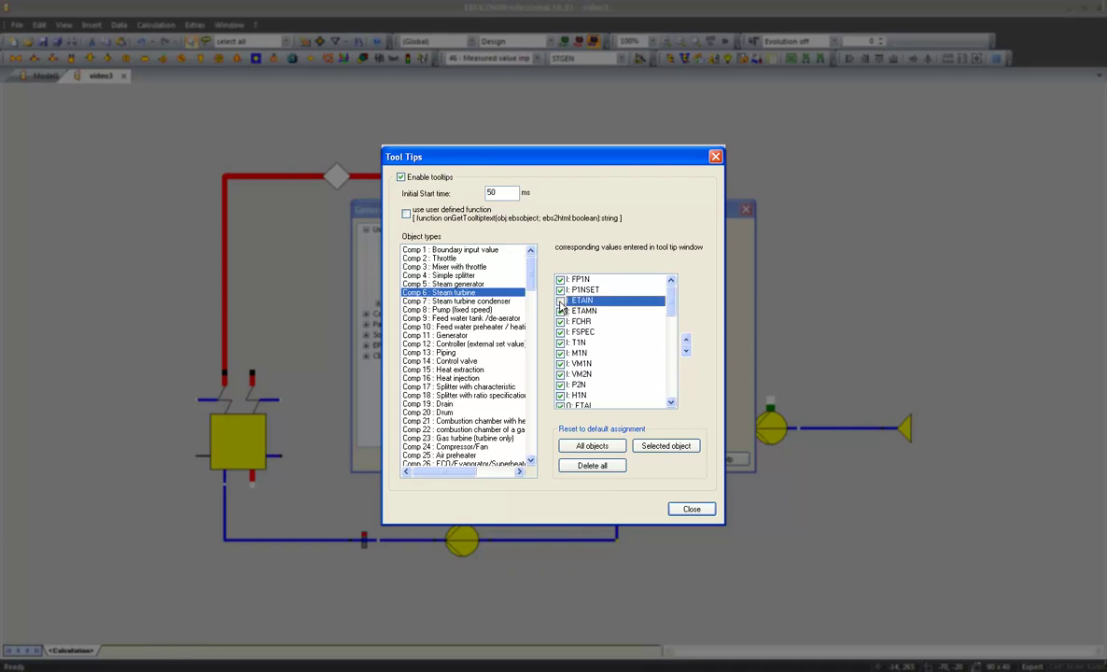
left_click(561, 303)
left_click(690, 510)
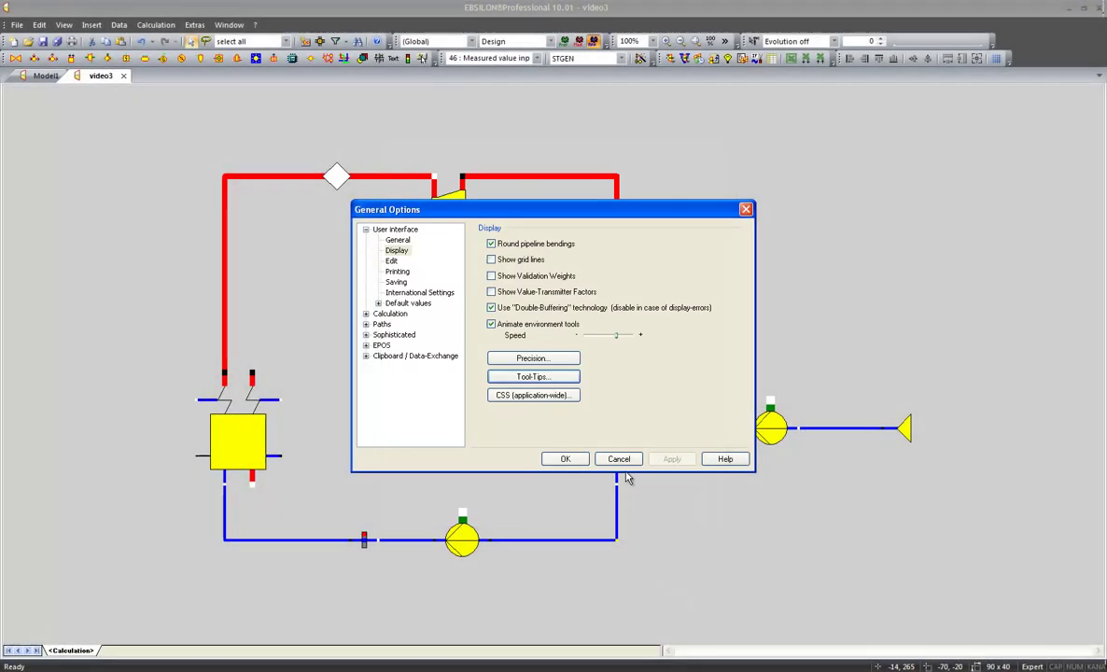
left_click(574, 458)
- Attach a value cross to the red live steam pipe and resize it at the top-left
mouse_move(457, 220)
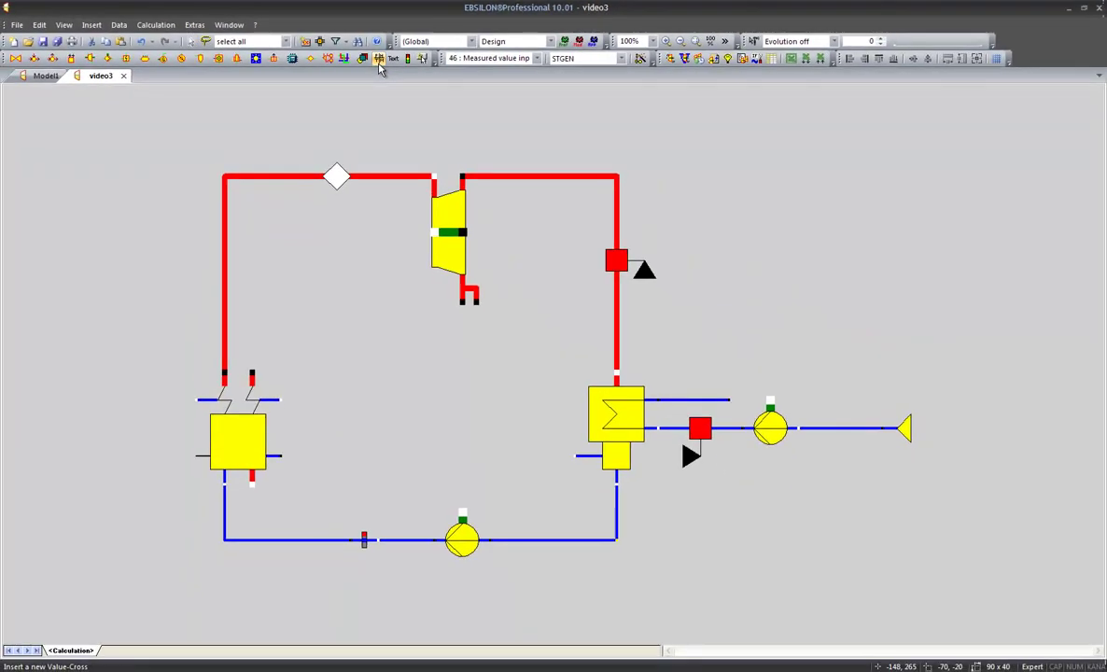
left_click(379, 62)
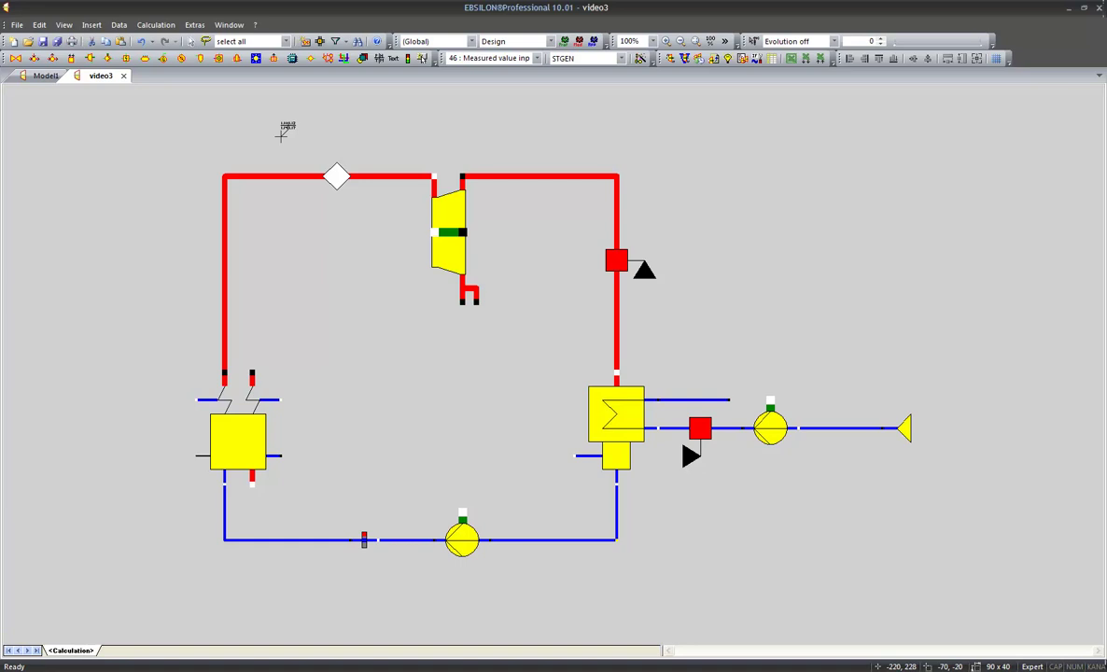
left_click(232, 165)
left_click_drag(233, 165, 165, 114)
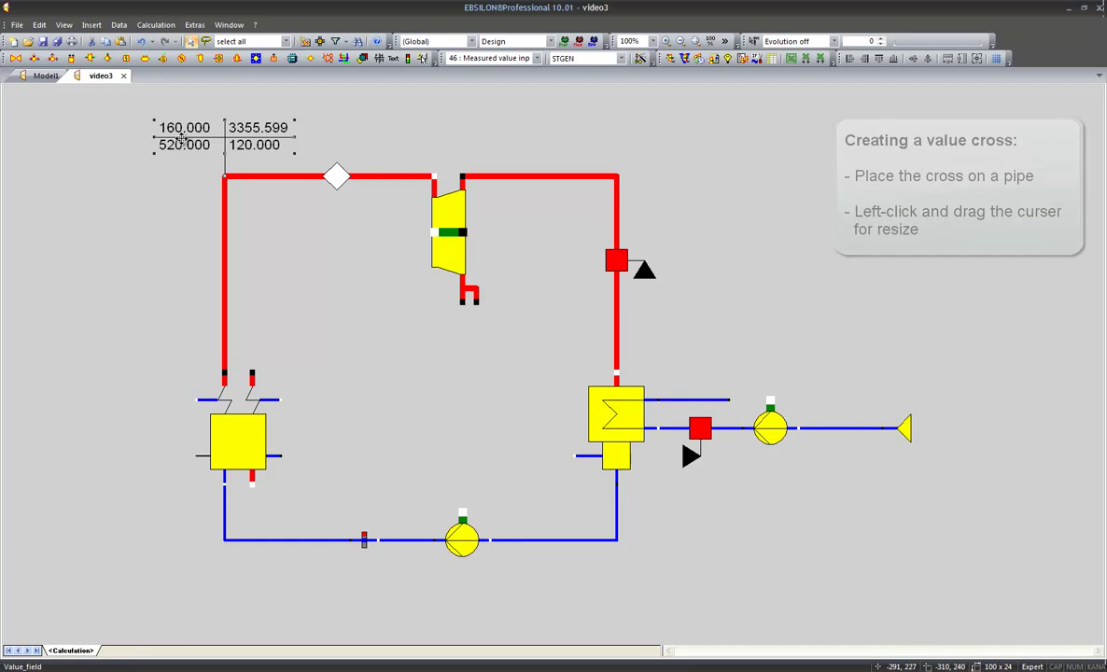
left_click_drag(168, 144, 118, 142)
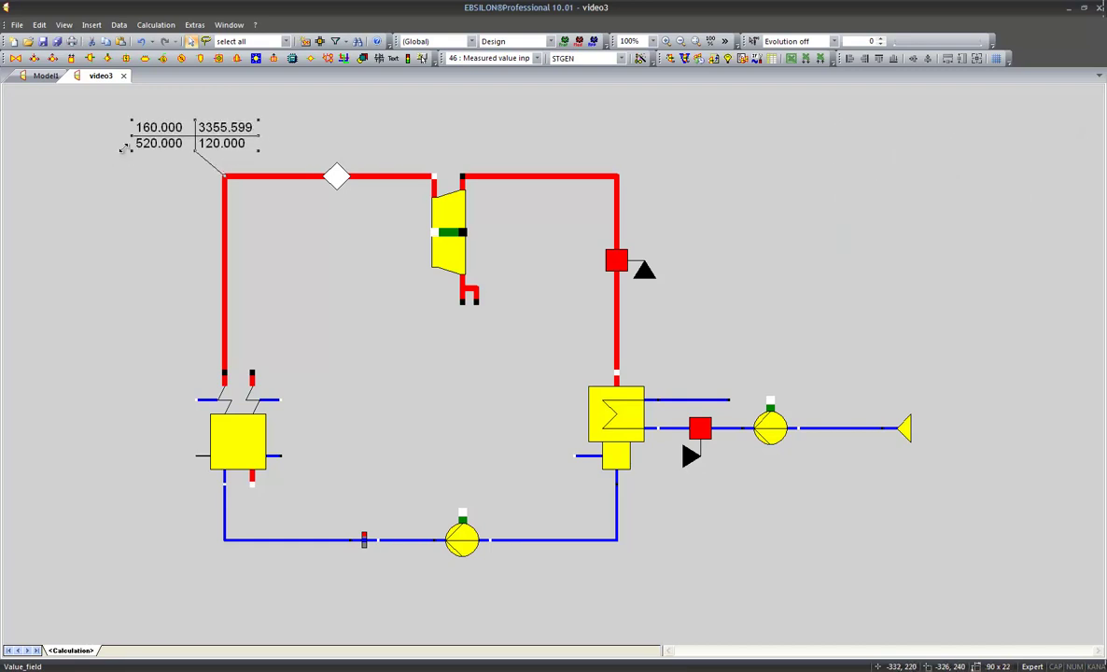
double_click(171, 138)
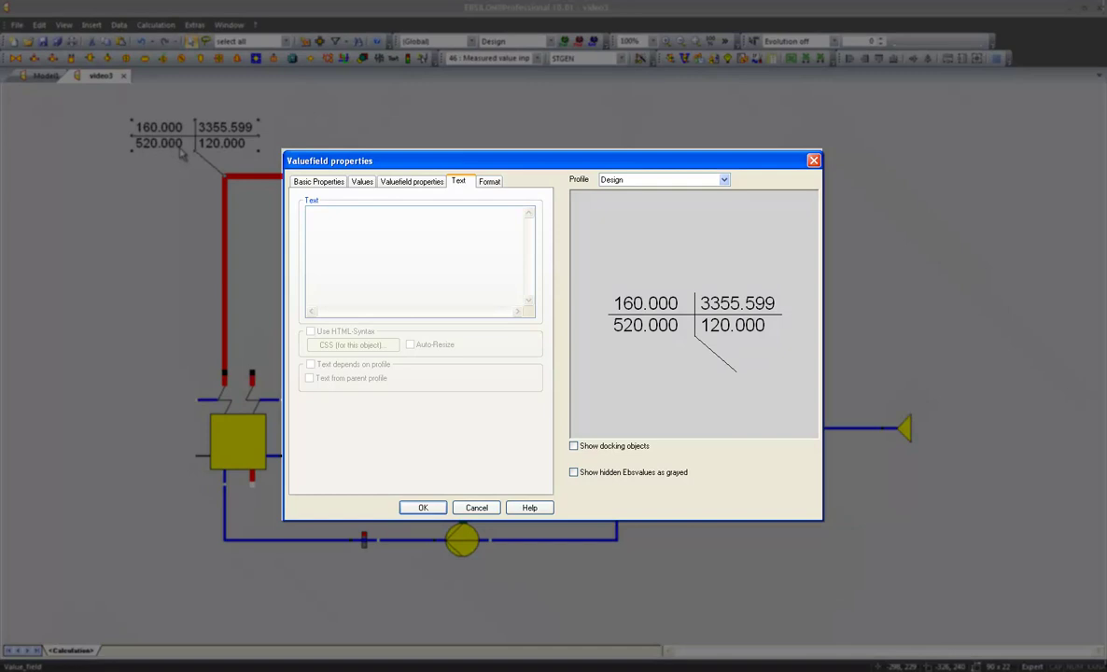
left_click(357, 182)
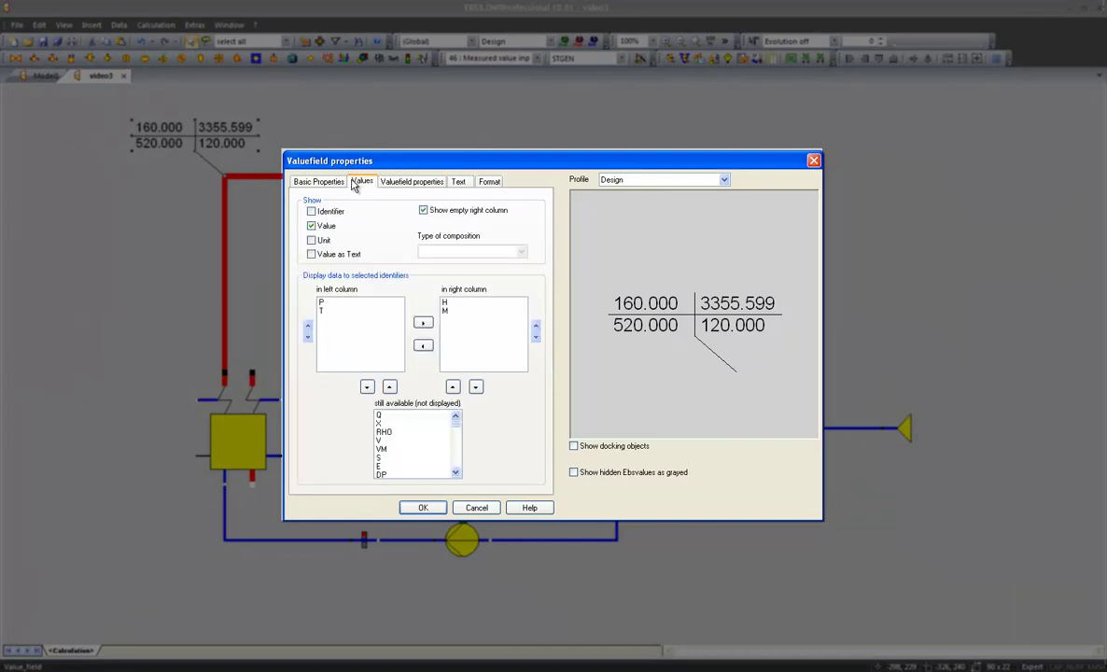
left_click(312, 240)
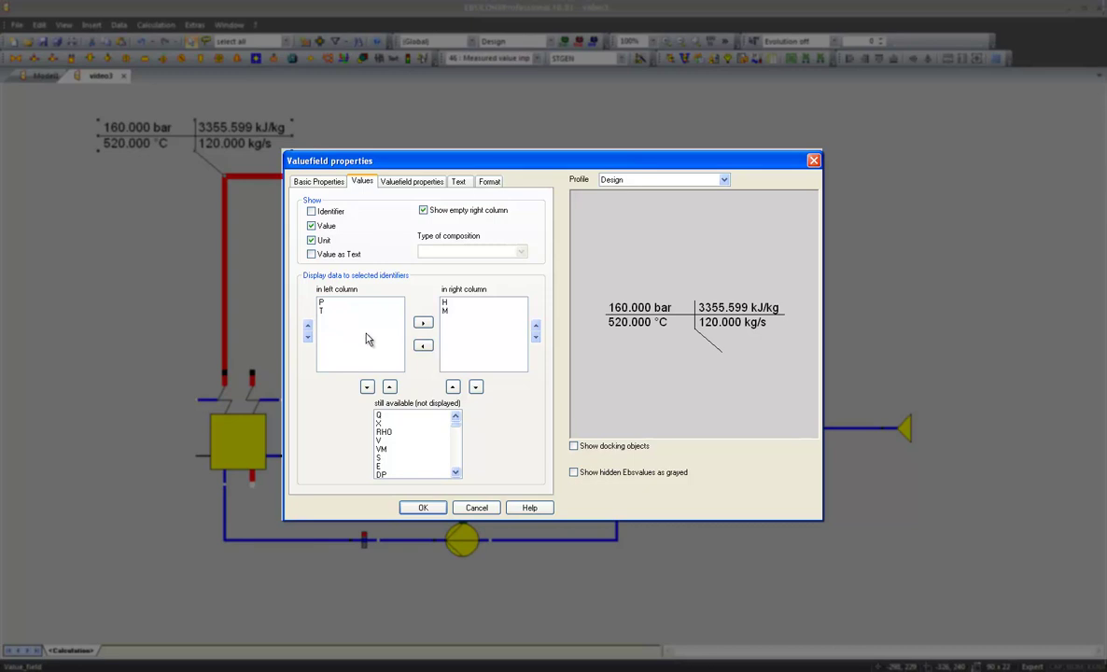
left_click(379, 417)
left_click(389, 387)
left_click(452, 309)
left_click(423, 346)
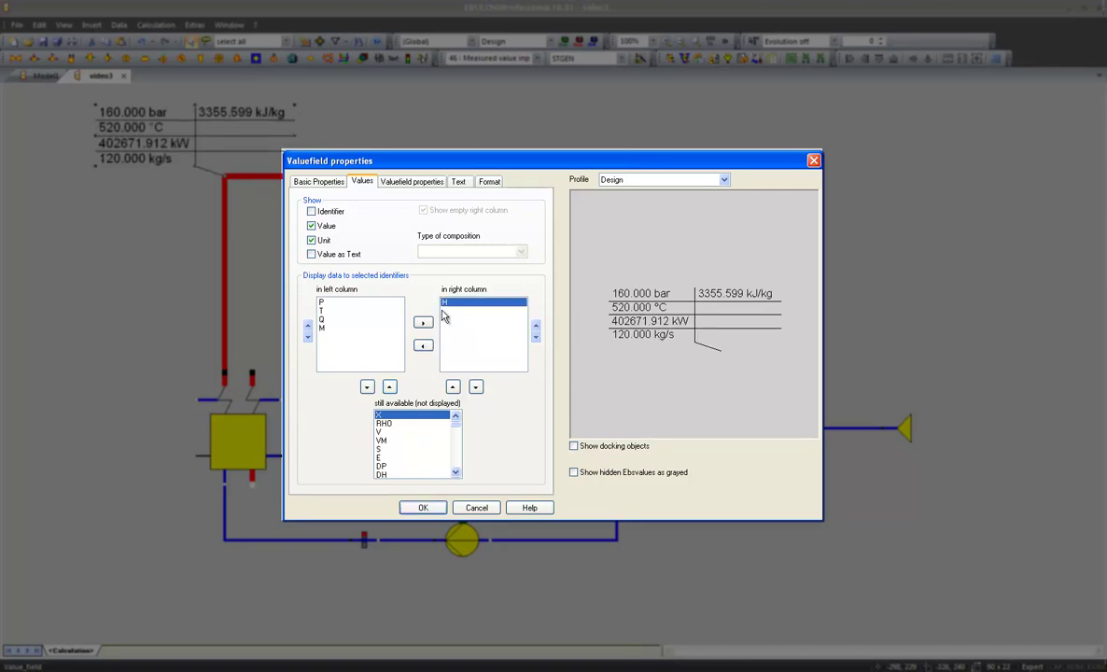
left_click(425, 348)
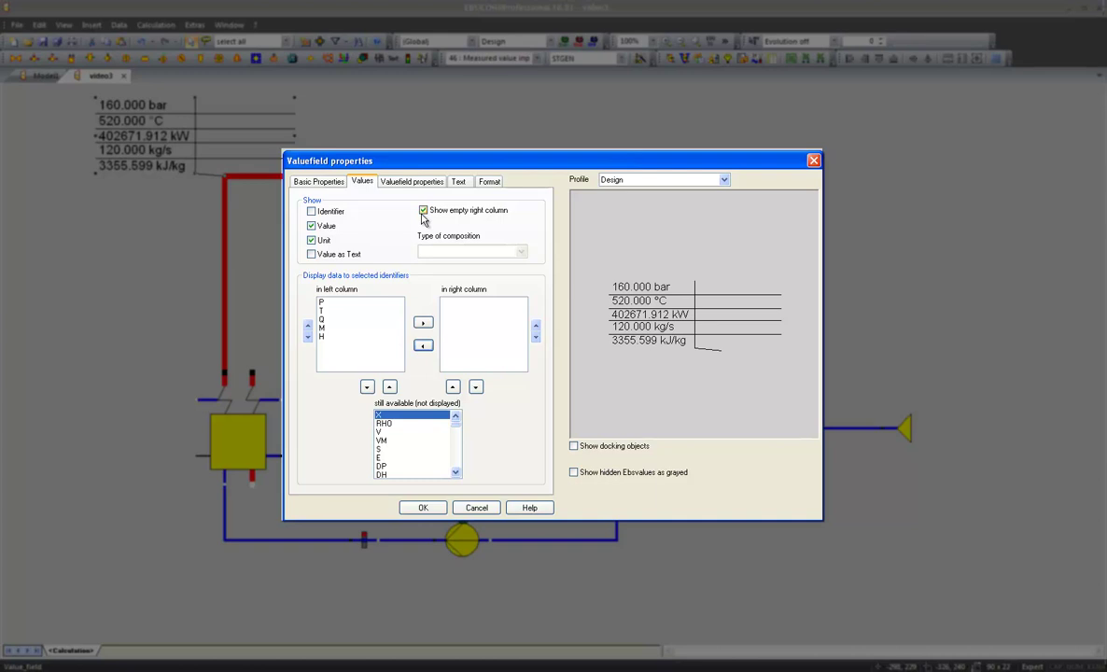
left_click(424, 211)
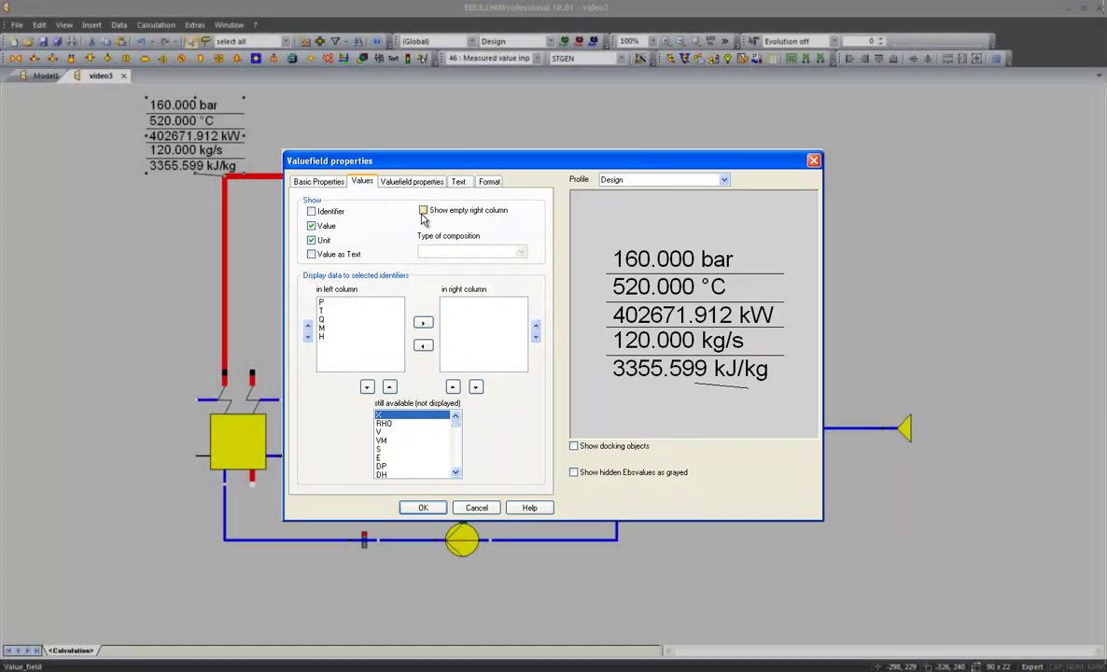
left_click(423, 211)
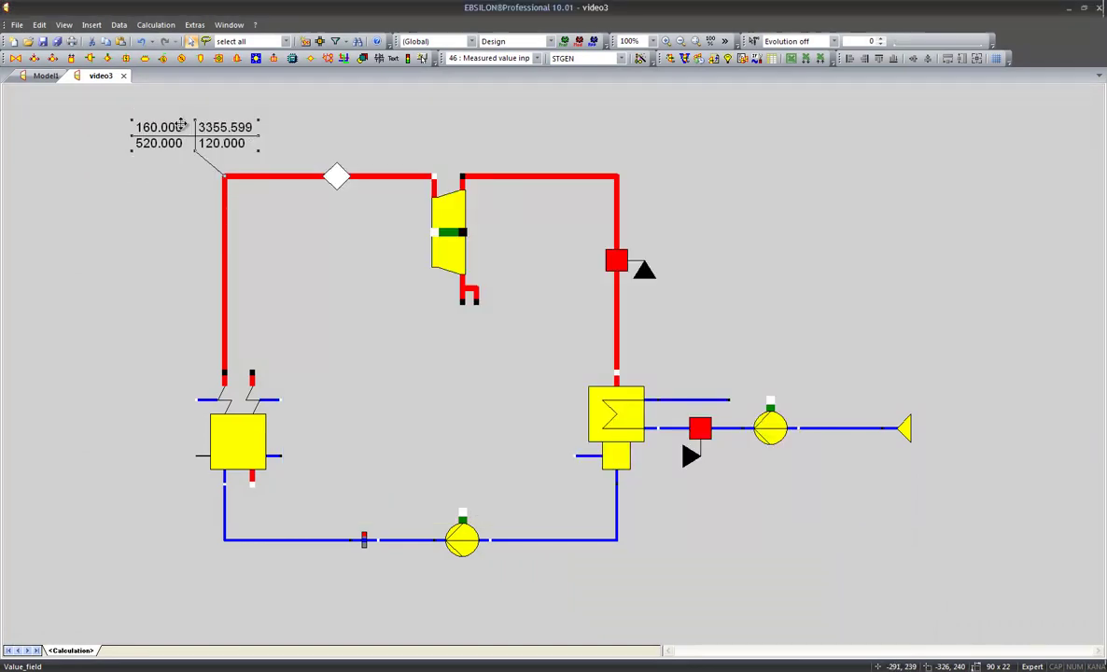
- Turn on unit display for the live steam value cross
double_click(166, 126)
left_click(311, 240)
left_click(422, 507)
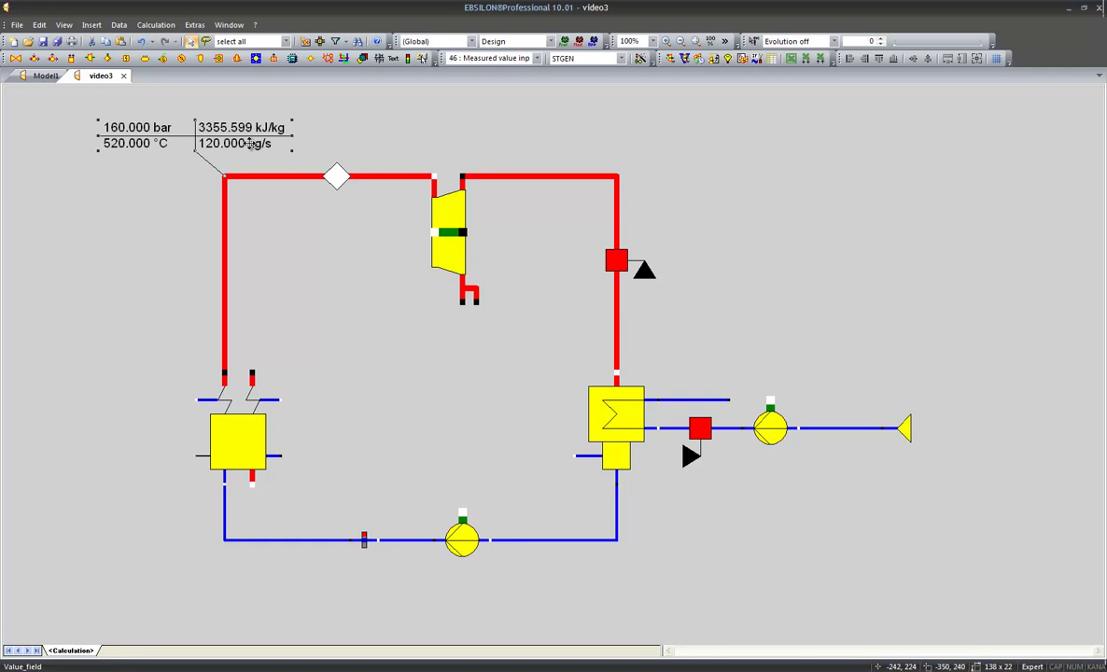
- Copy value fields onto the turbine outlet pipe and the cooling water inlet line
left_click_drag(250, 143, 571, 147)
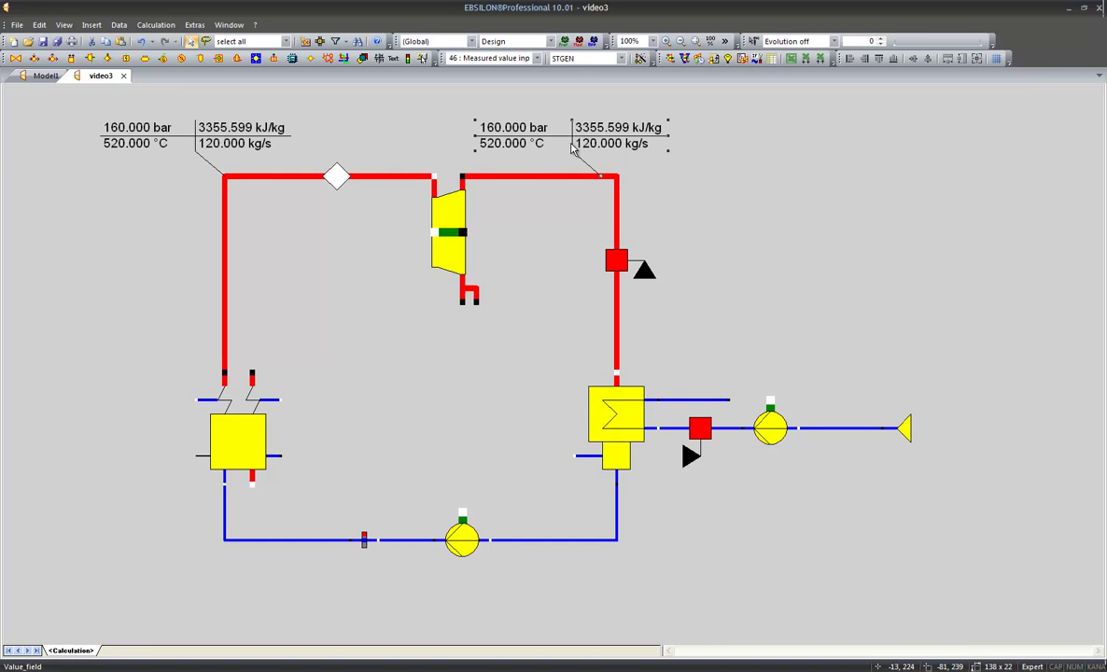
left_click_drag(573, 149, 749, 146)
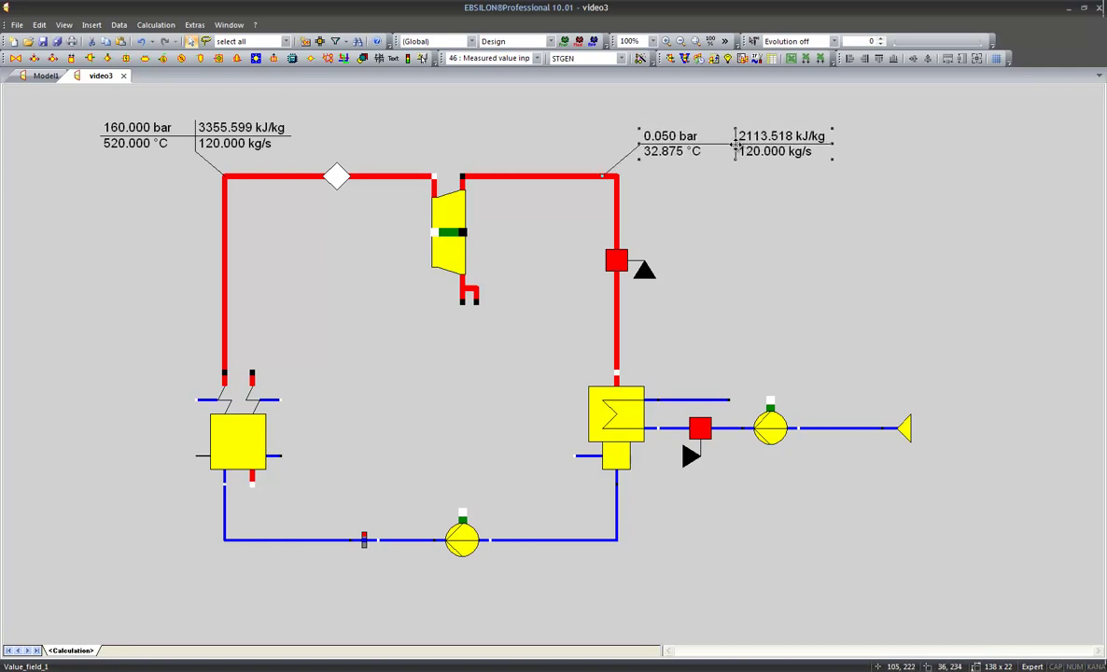
left_click_drag(736, 145, 844, 337)
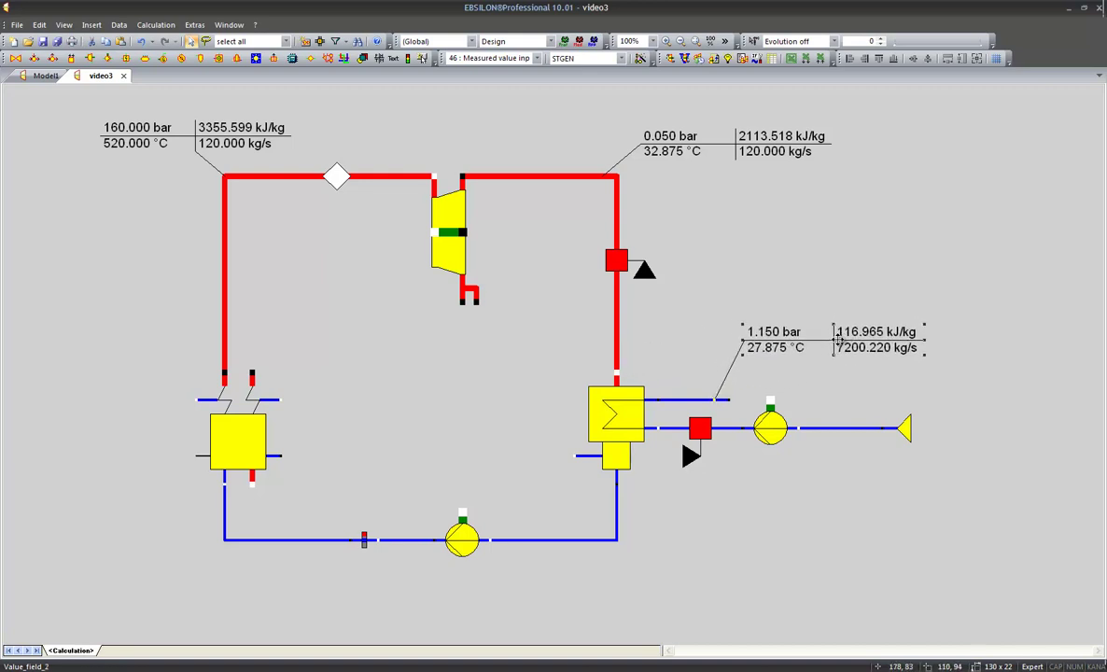
key("ctrl+v")
left_click_drag(839, 399, 864, 494)
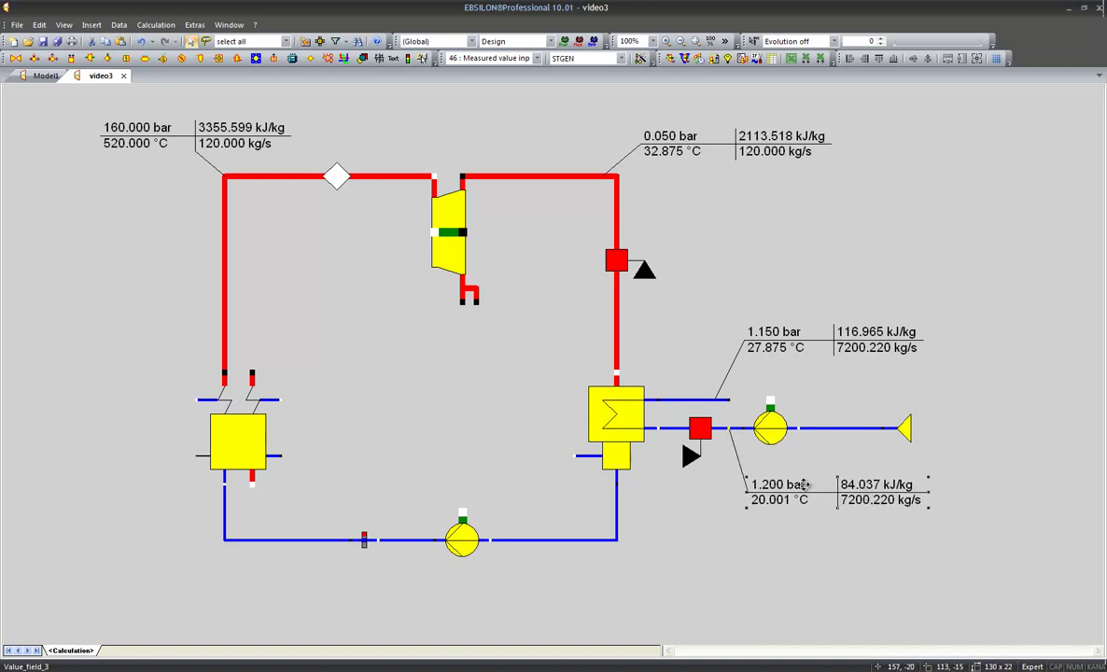
- Paste another value field onto the feedwater line after the pump, placed above the pipe
mouse_move(623, 507)
key("ctrl+v")
left_click(304, 504)
left_click_drag(324, 496, 446, 479)
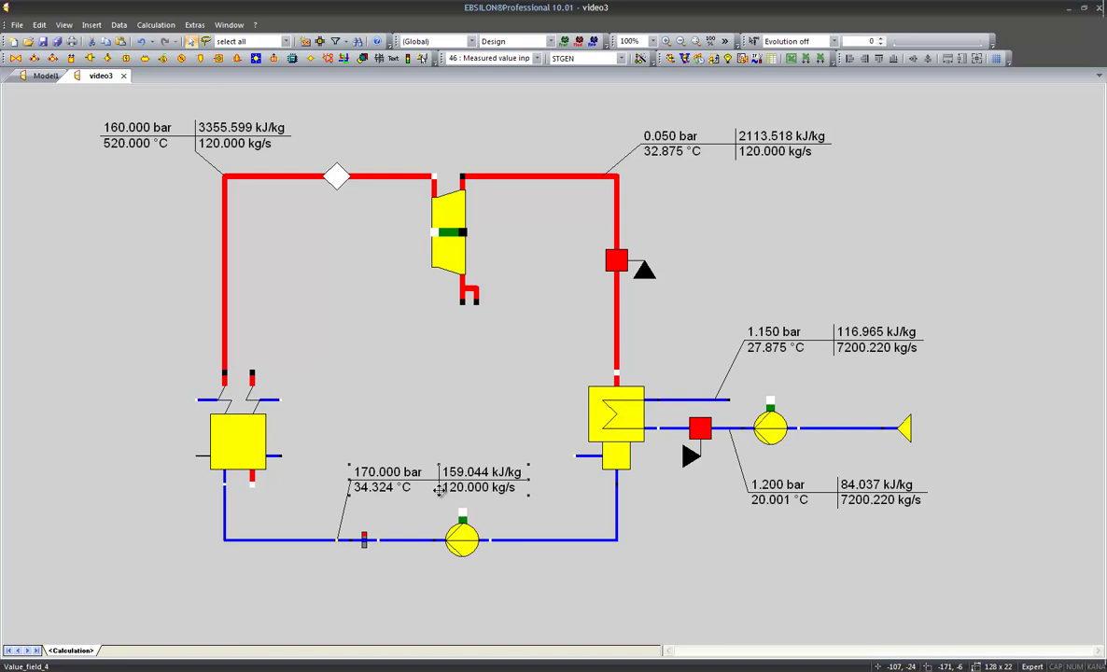
left_click(498, 516)
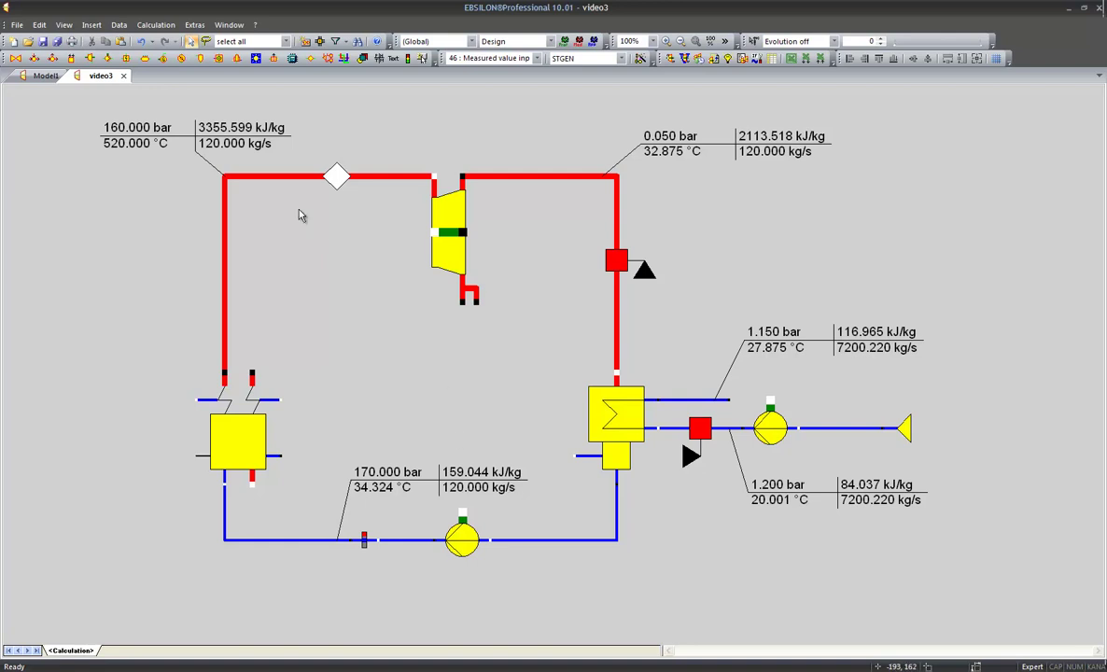
- Place a Generator (11) right of the turbine and connect it to the turbine shaft
left_click(163, 60)
left_click(192, 88)
left_click(812, 232)
key("Escape")
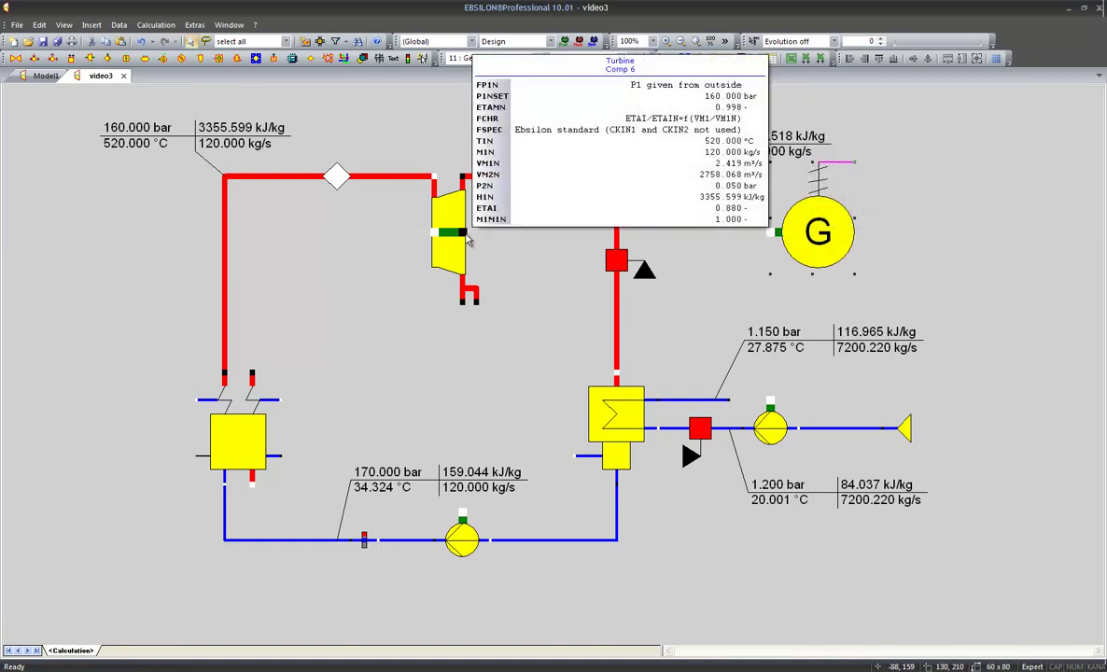
left_click(467, 235)
mouse_move(466, 235)
left_mouse_down()
mouse_move(457, 229)
mouse_move(771, 231)
left_mouse_up()
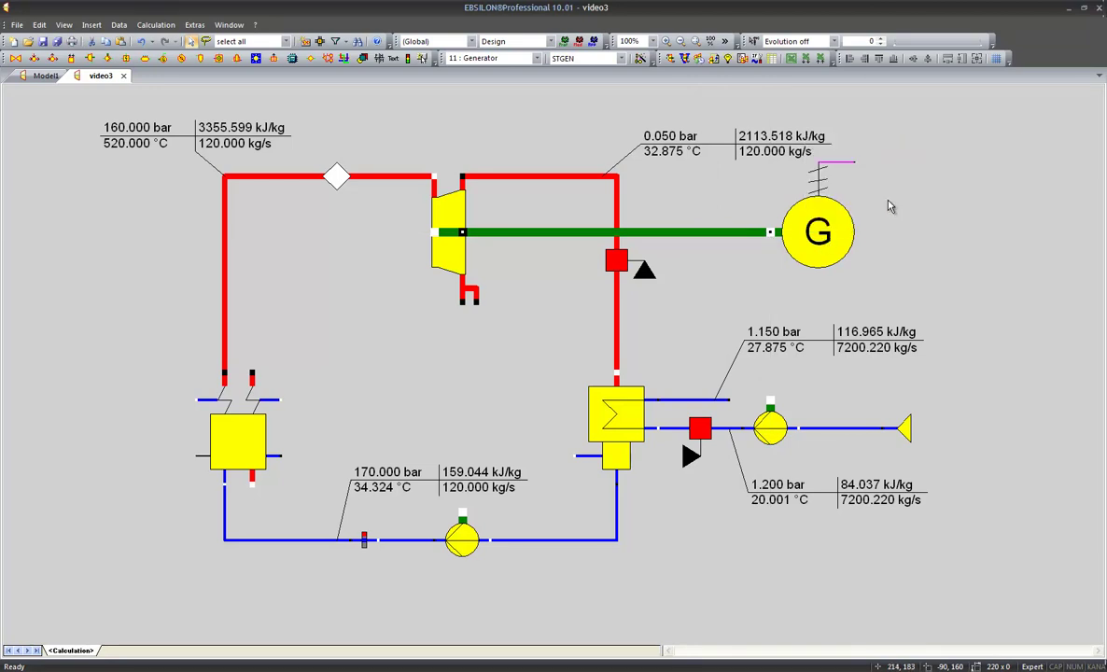
- Draw an electric line from the generator and attach an empty value field to it
left_click_drag(851, 164, 979, 162)
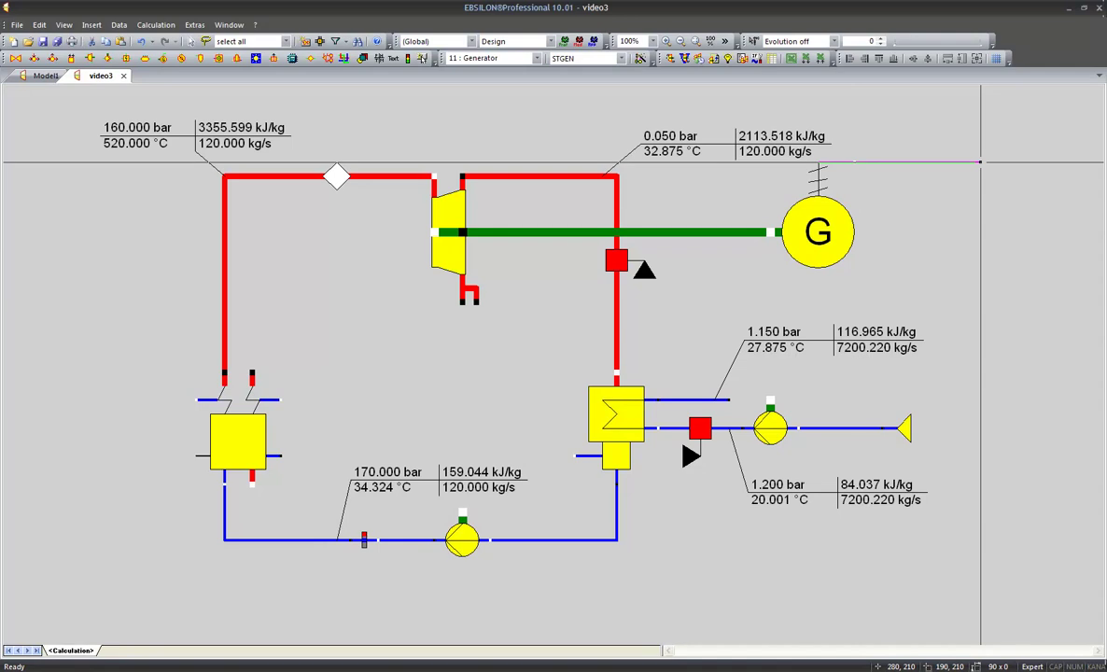
left_click_drag(980, 162, 980, 161)
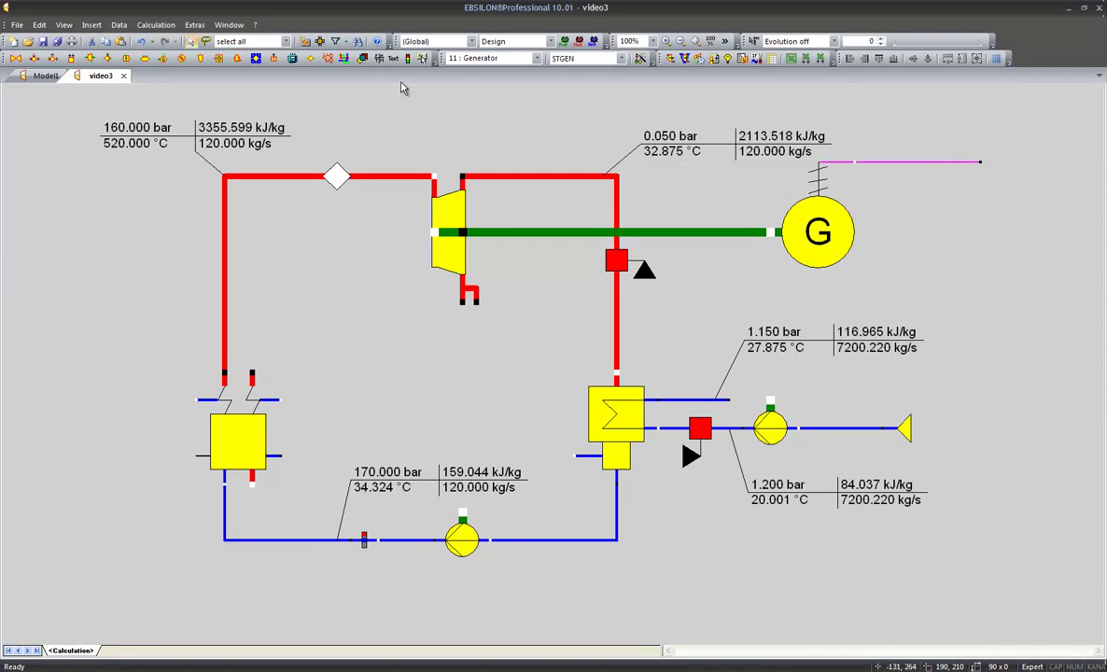
left_click(347, 58)
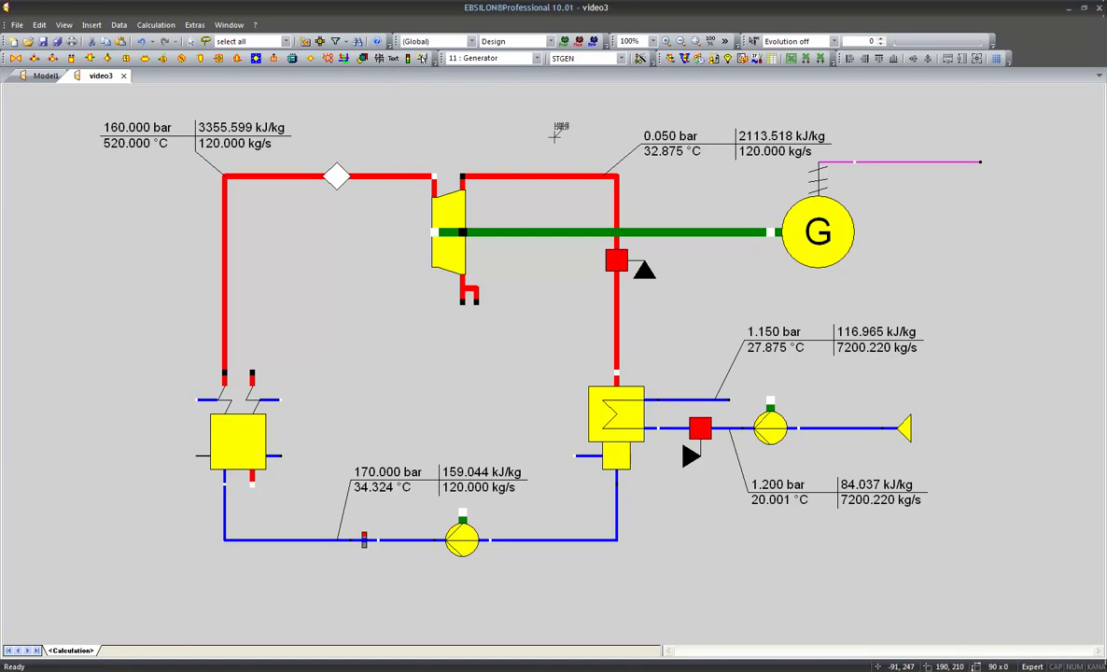
left_click(924, 162)
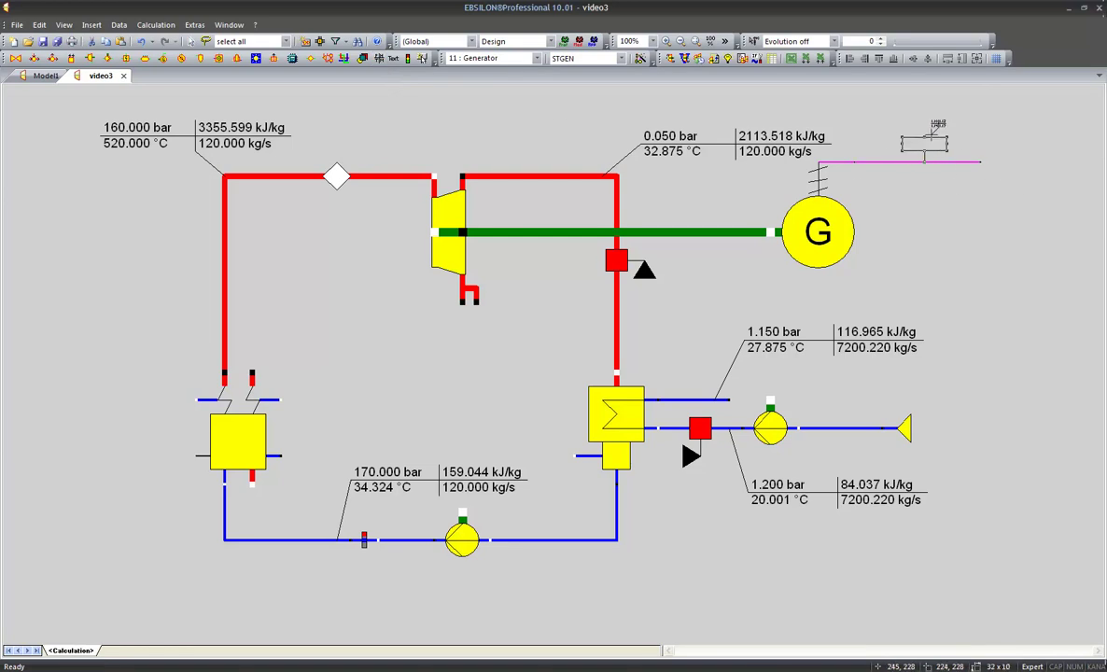
left_click_drag(933, 129, 940, 116)
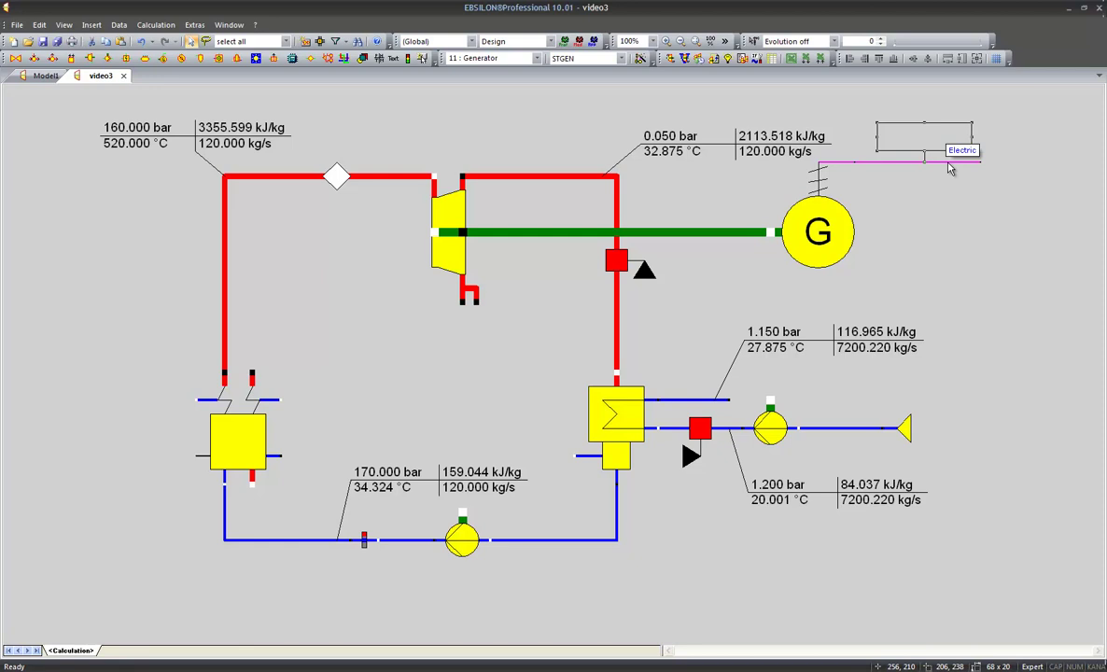
- Run the simulation and take over nominal values, so the electric line reads 146612.640
left_click(670, 59)
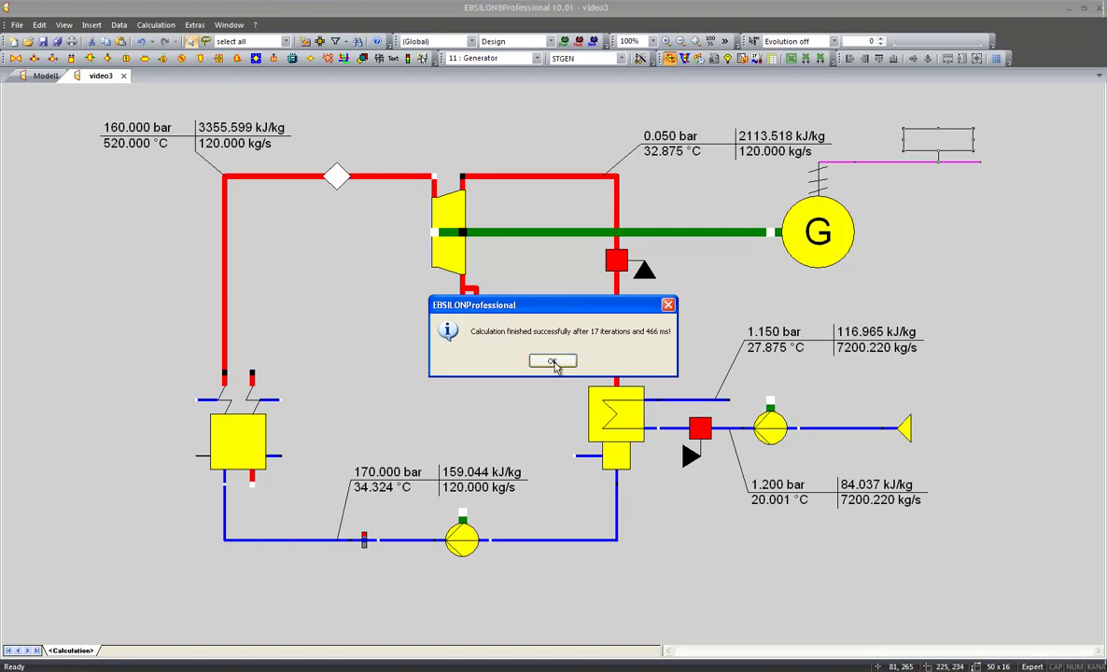
left_click(538, 363)
left_click(527, 361)
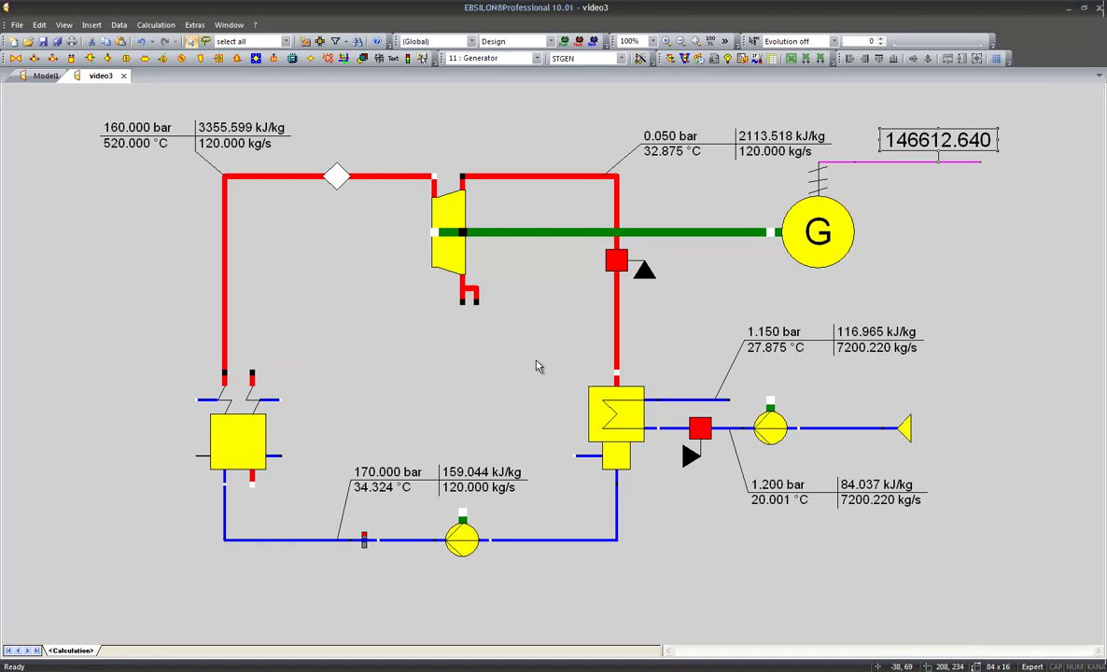
- Enable the unit on the generator output value field so it reads 146612.640 kW
double_click(937, 147)
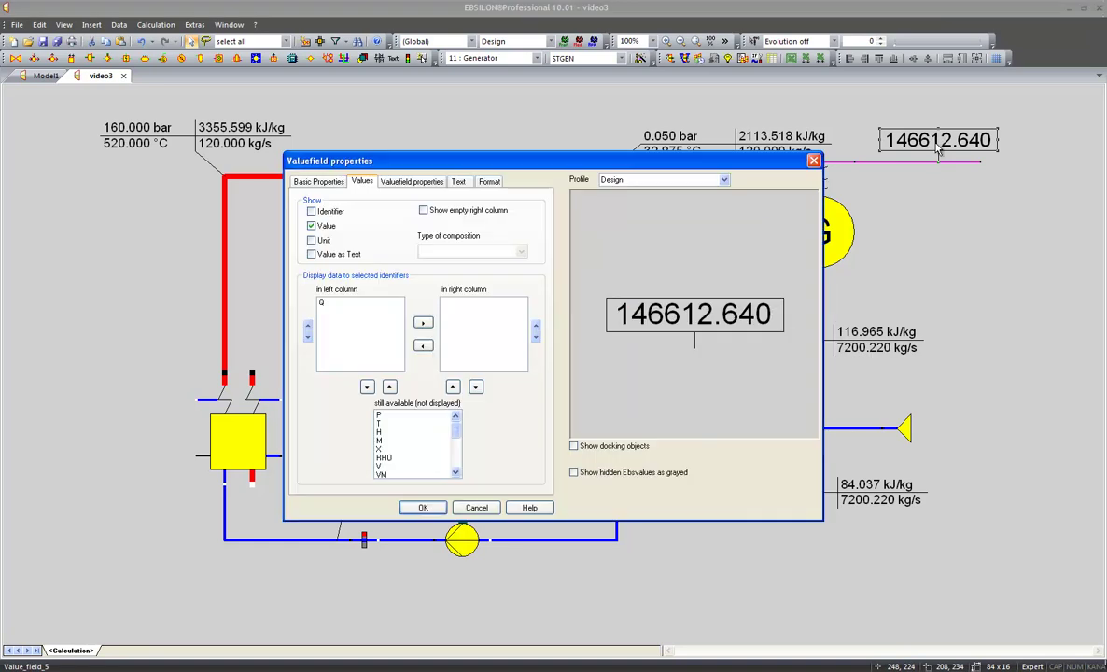
left_click(311, 241)
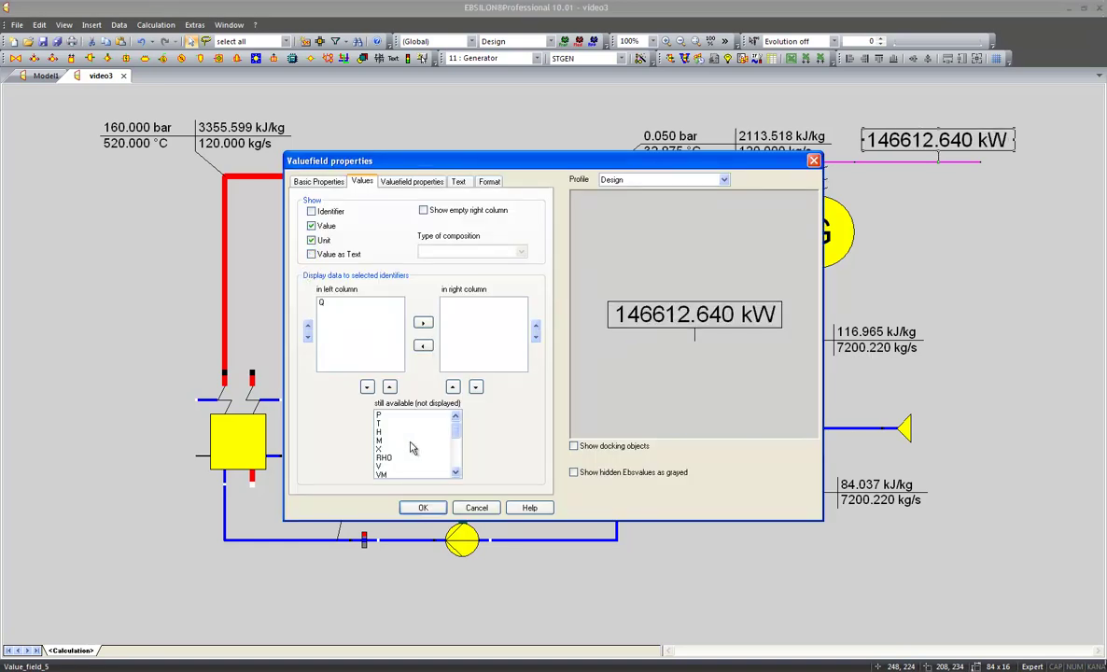
left_click(420, 509)
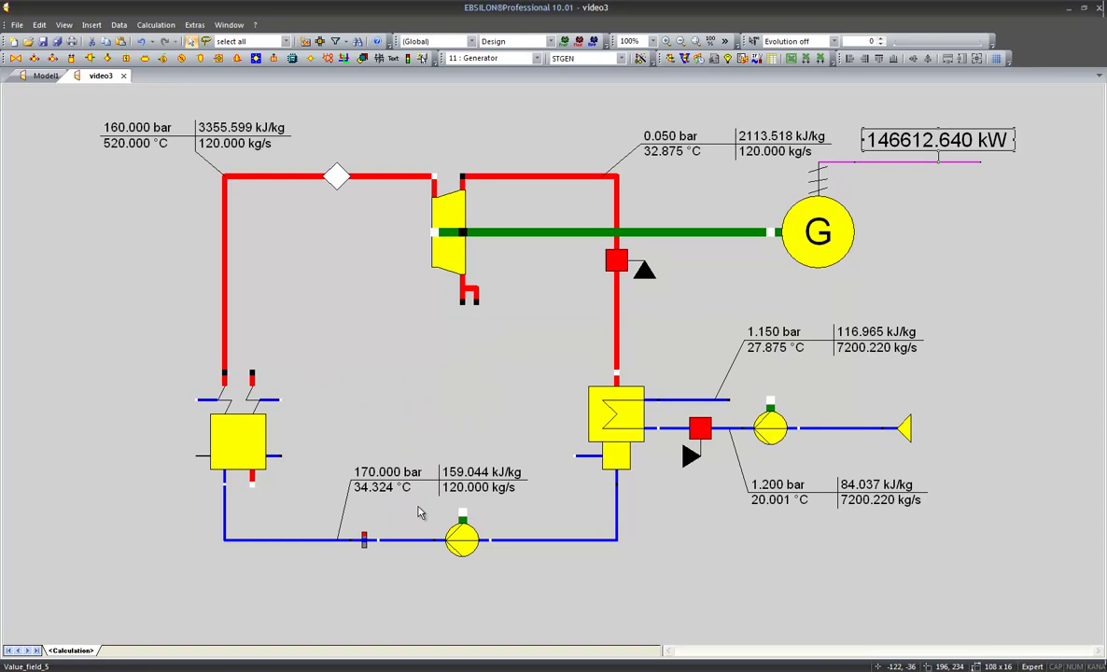
mouse_move(896, 166)
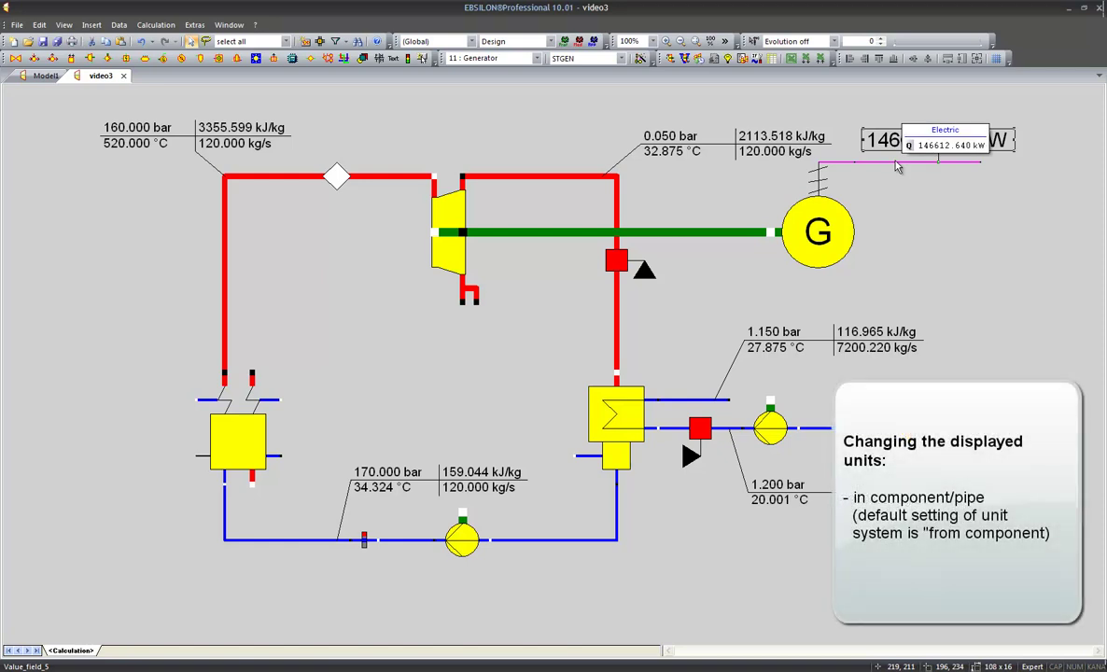
- Set the electric line's energy flow unit to MW, giving 146.613 MW
double_click(896, 166)
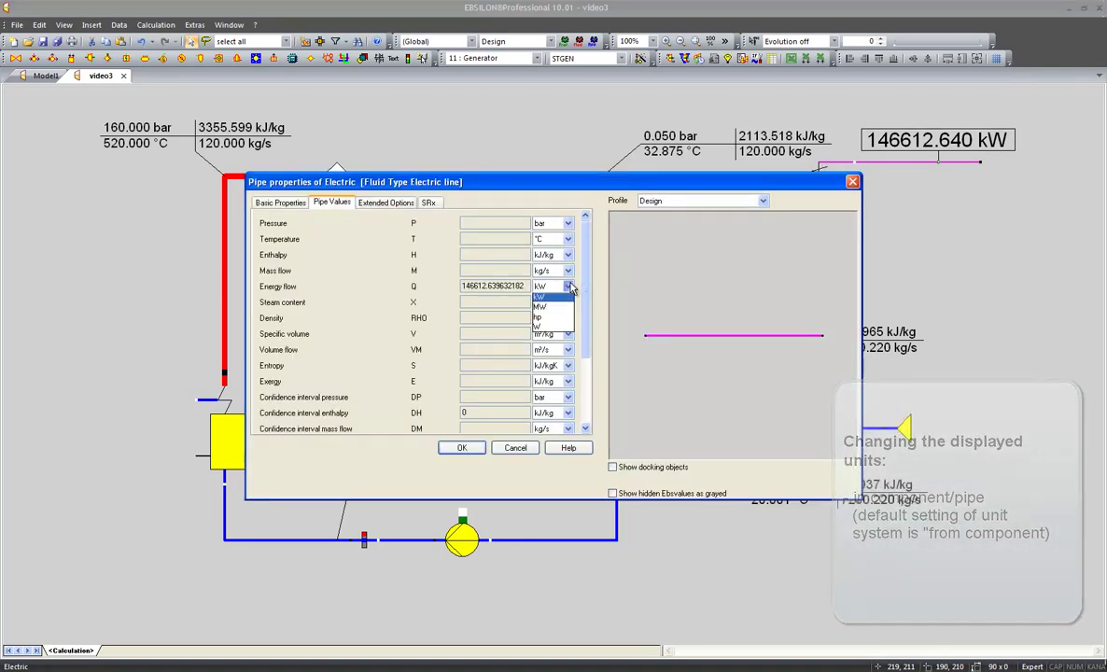
left_click(547, 307)
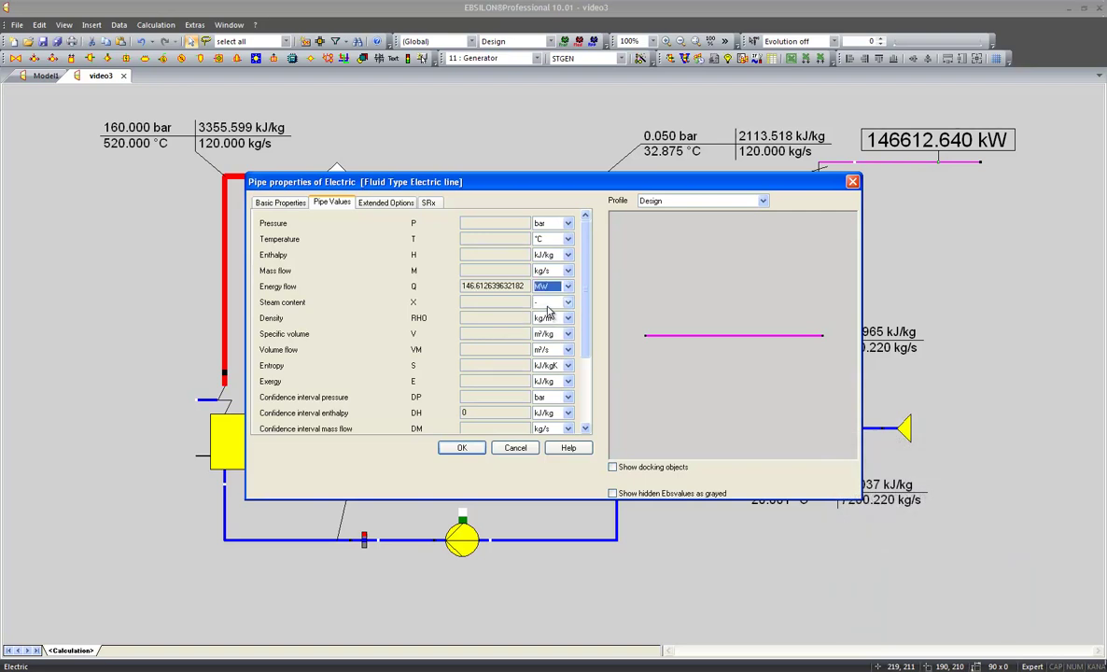
left_click(461, 448)
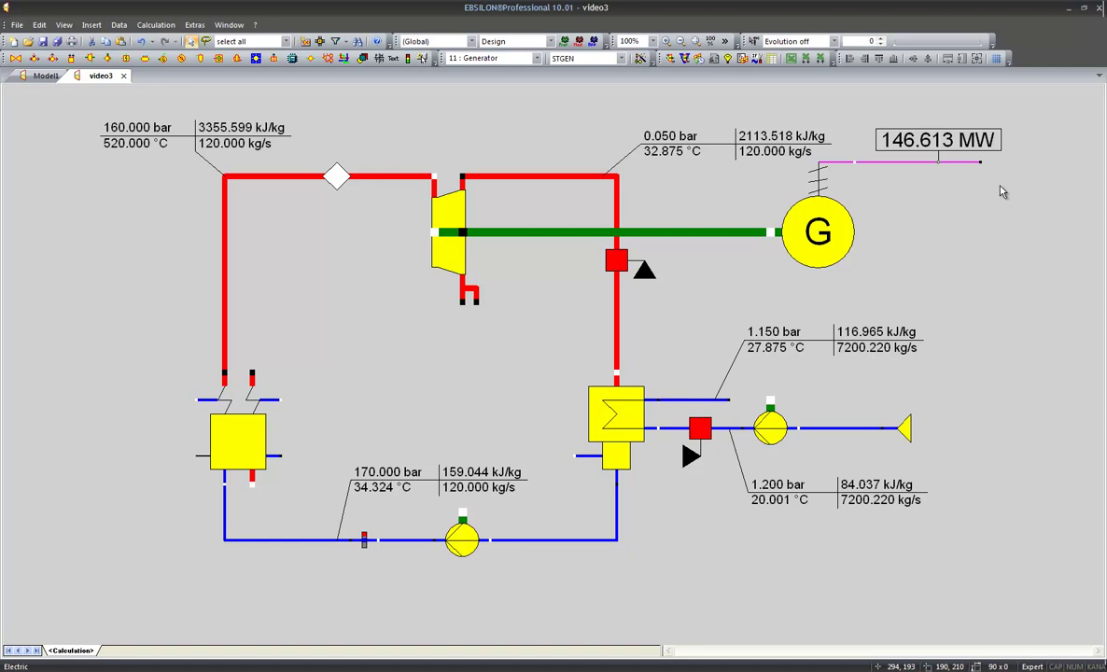
- In International Settings, choose User defined system as the unit system and open User-Units
left_click(592, 43)
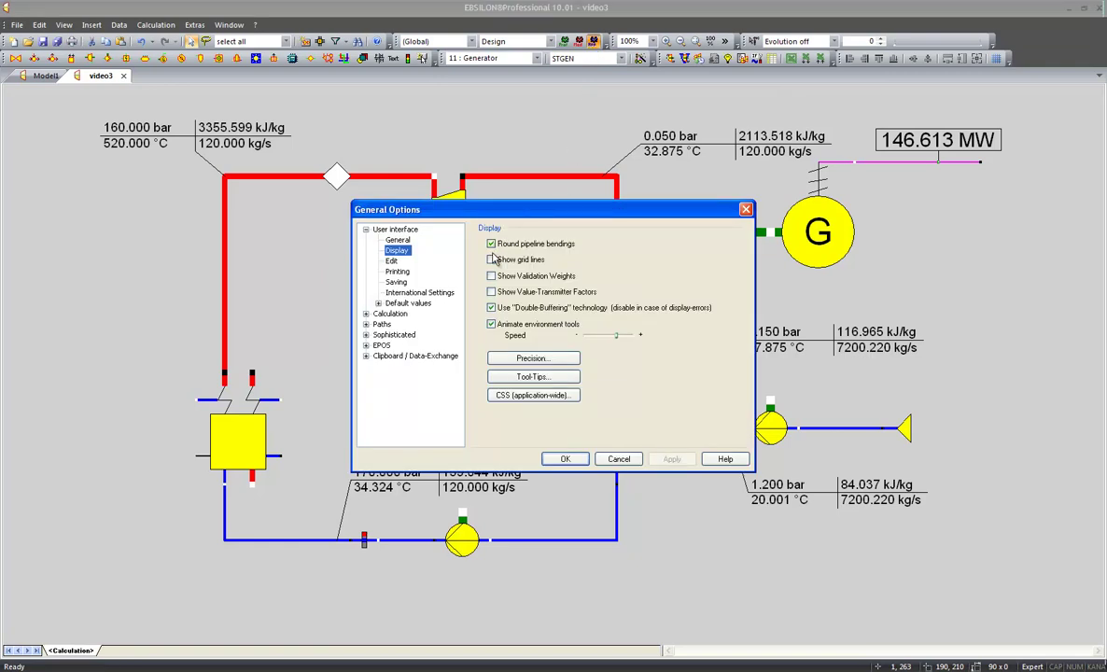
left_click(448, 293)
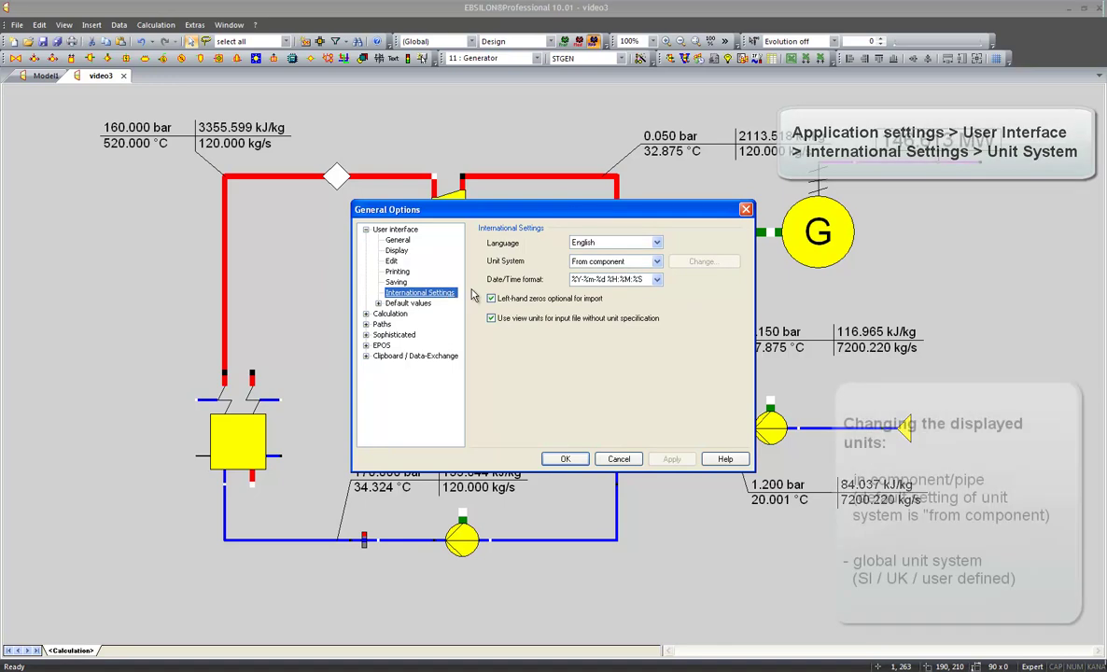
left_click(589, 268)
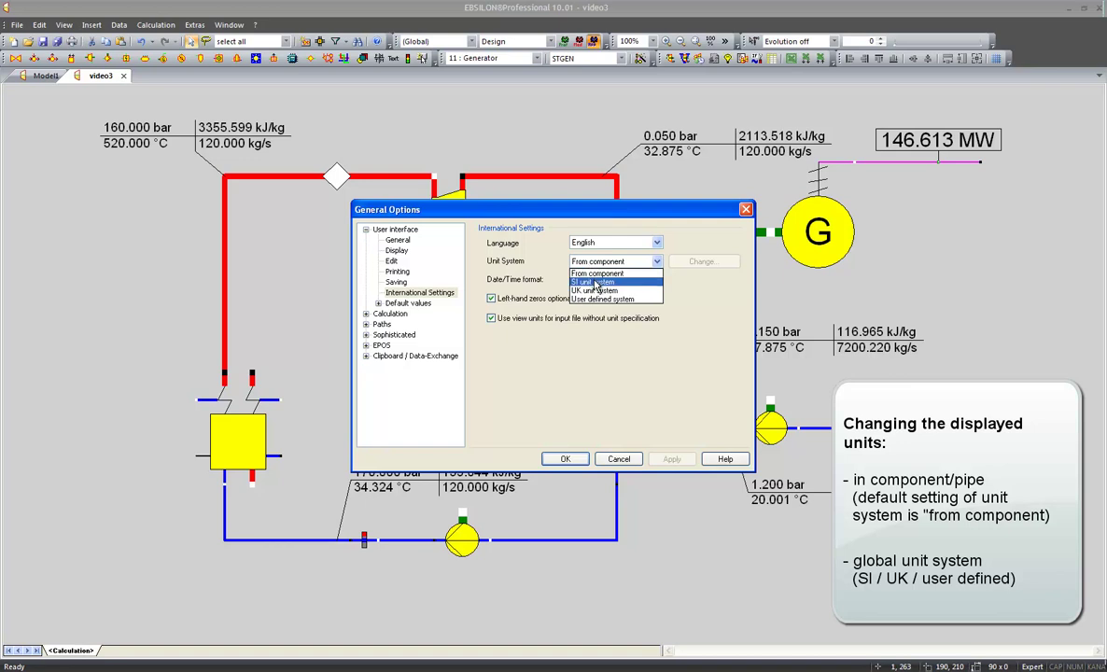
left_click(594, 281)
left_click(597, 261)
left_click(592, 276)
left_click(598, 261)
left_click(594, 300)
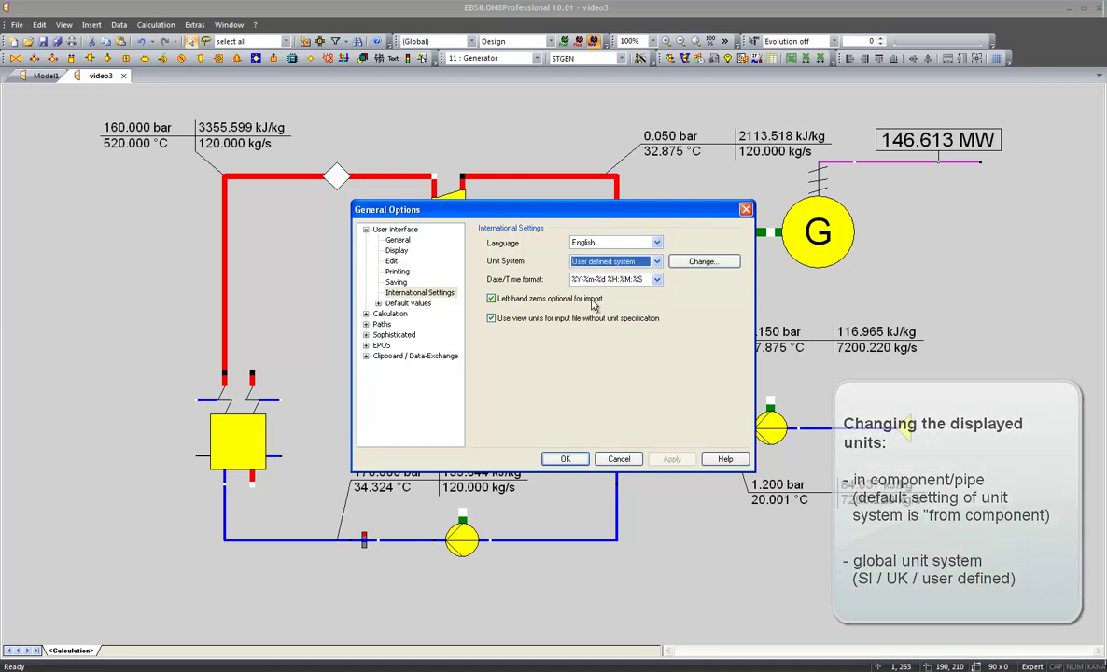
left_click(707, 265)
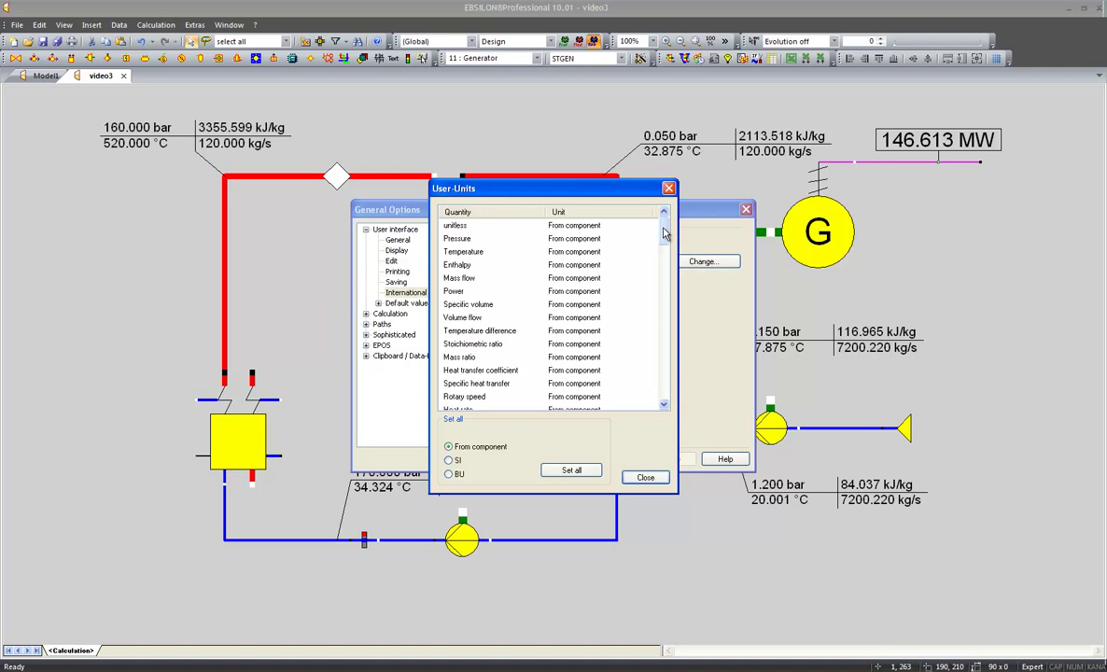
- Set the unitless quantity's unit to % in User-Units and confirm General Options
mouse_move(664, 233)
left_mouse_down()
mouse_move(662, 390)
mouse_move(659, 232)
left_mouse_up()
left_click(588, 227)
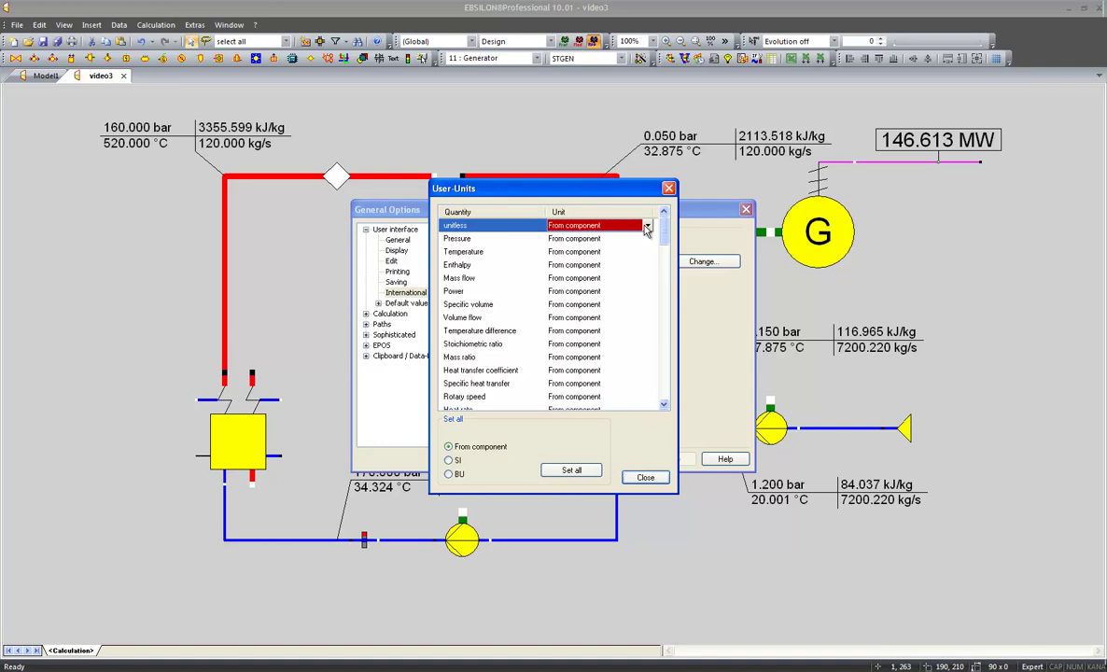
left_click(645, 229)
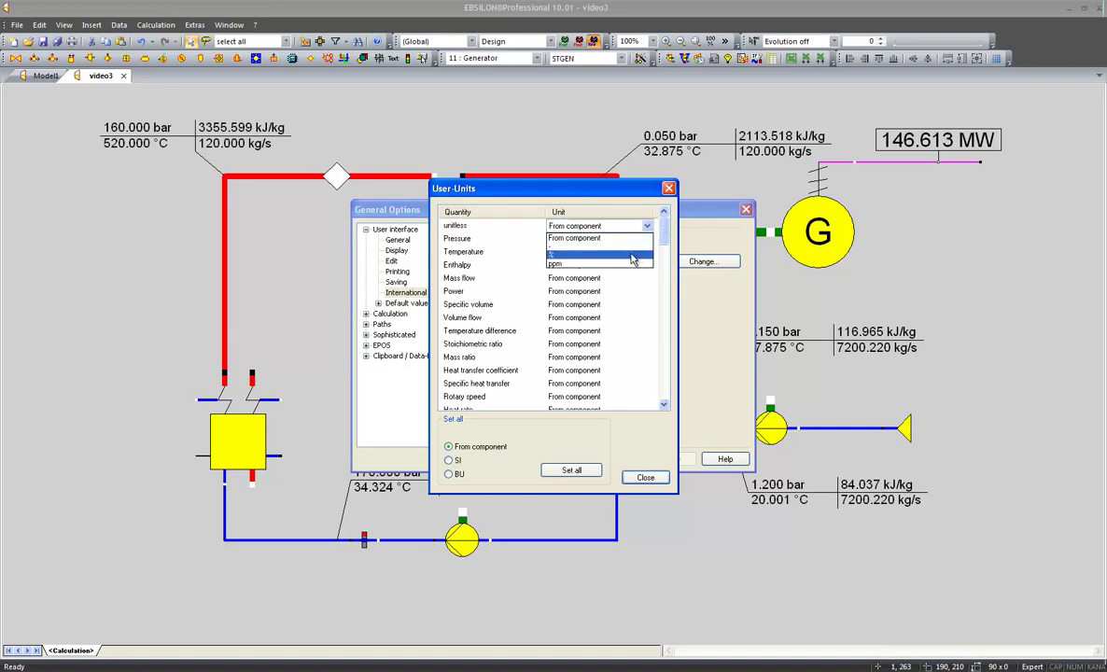
left_click(633, 254)
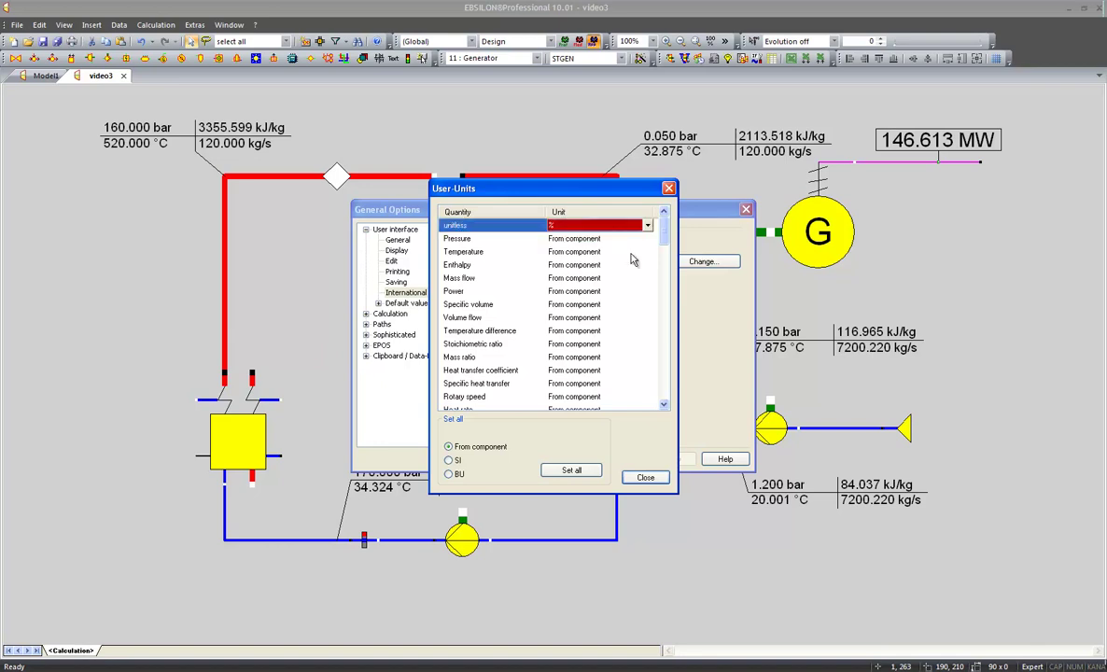
left_click(647, 479)
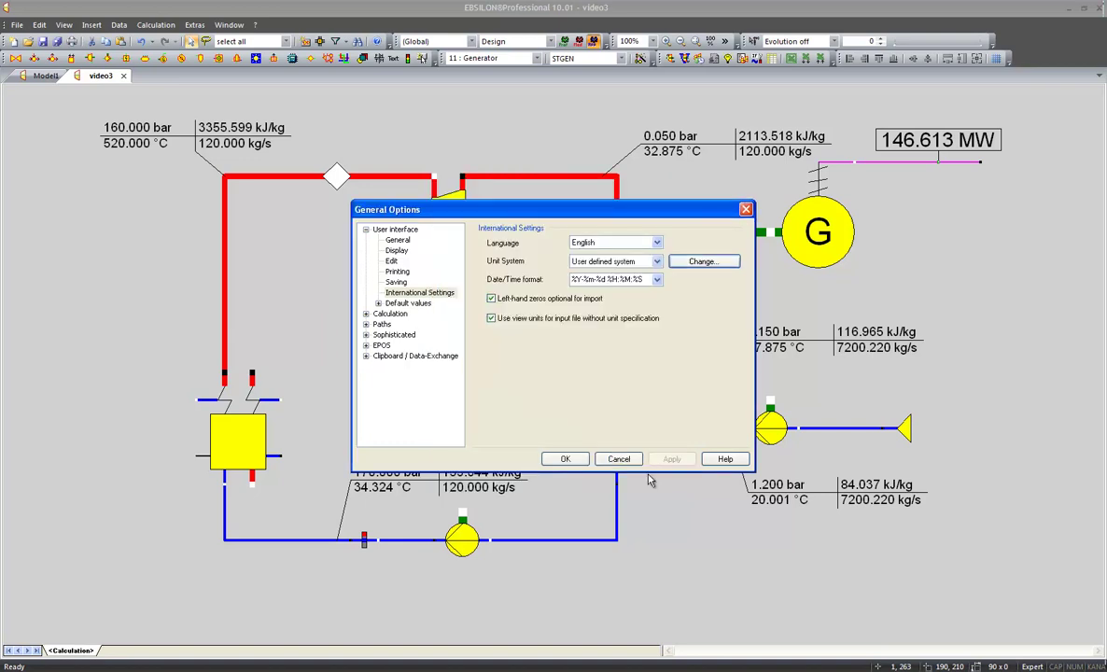
left_click(569, 459)
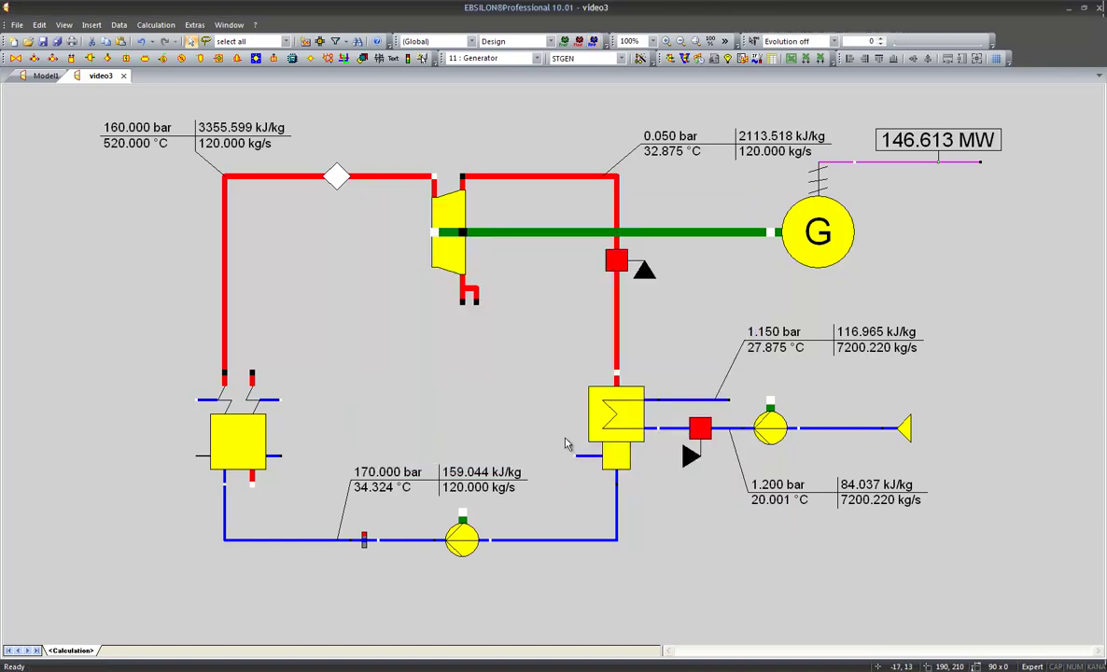
- Review the steam turbine's results, with efficiencies of 88 % and 99.8 %
mouse_move(460, 262)
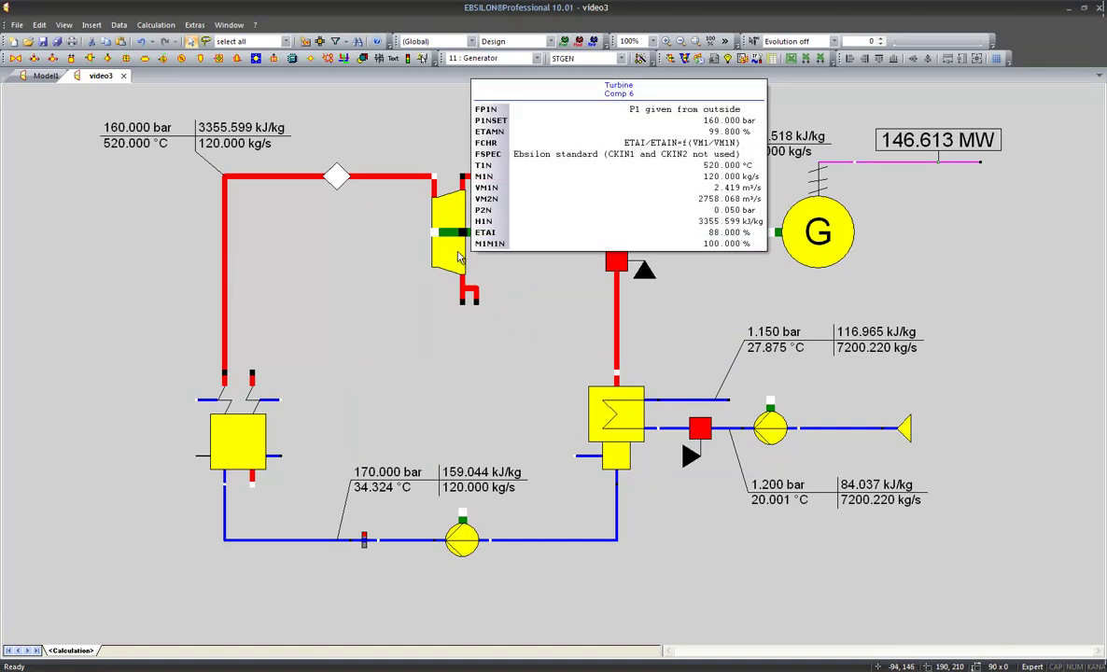
double_click(460, 258)
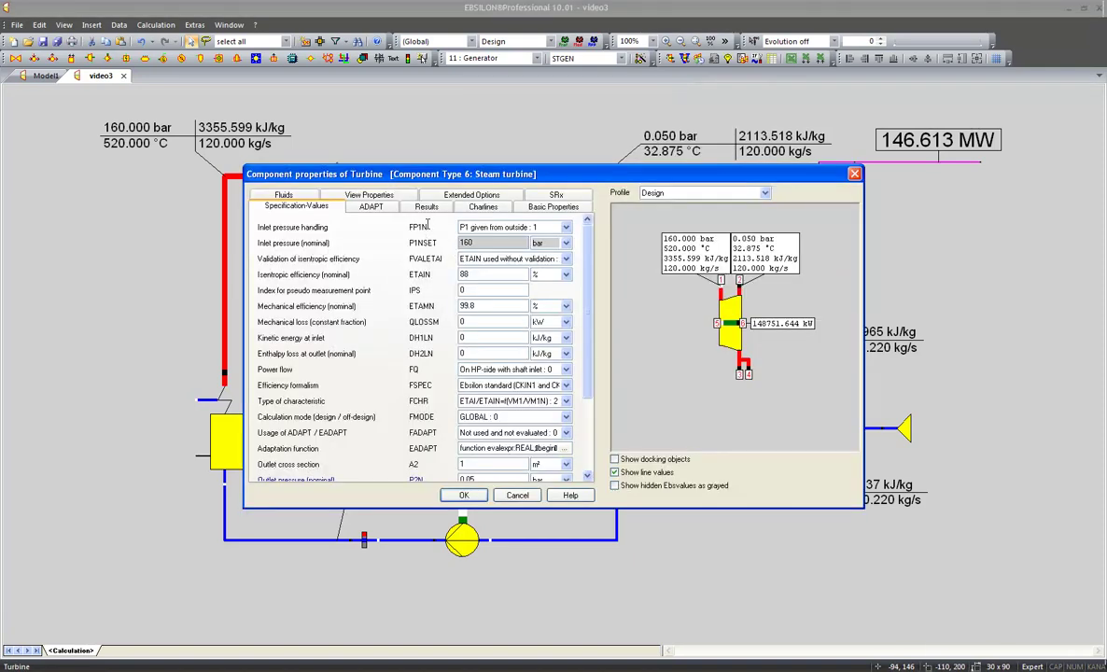
left_click(427, 208)
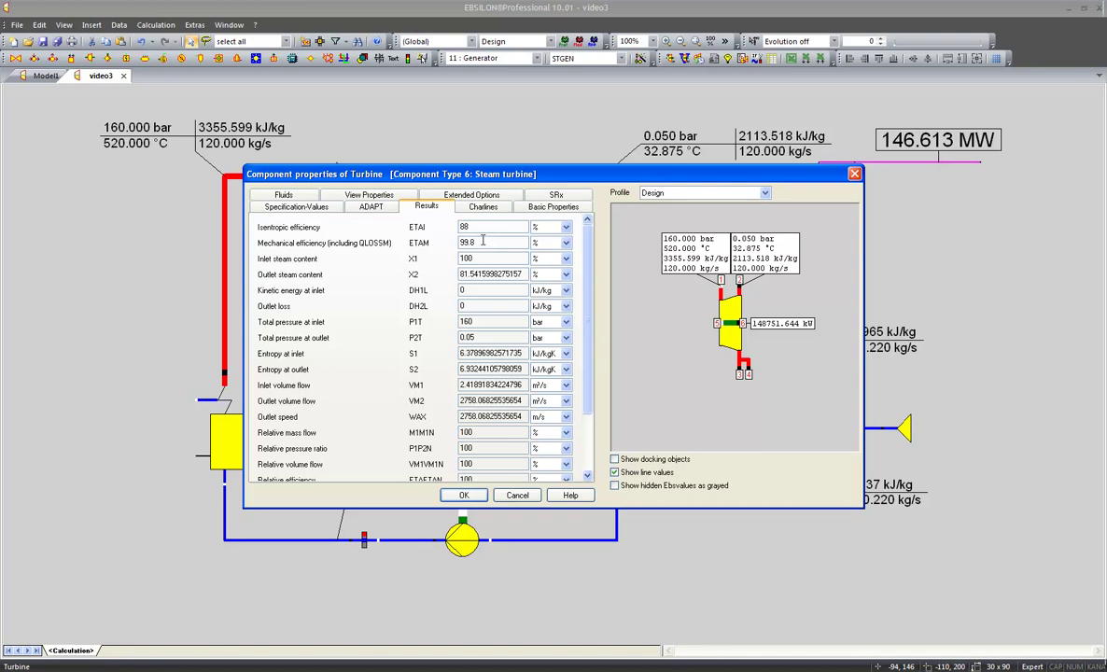
left_click(461, 495)
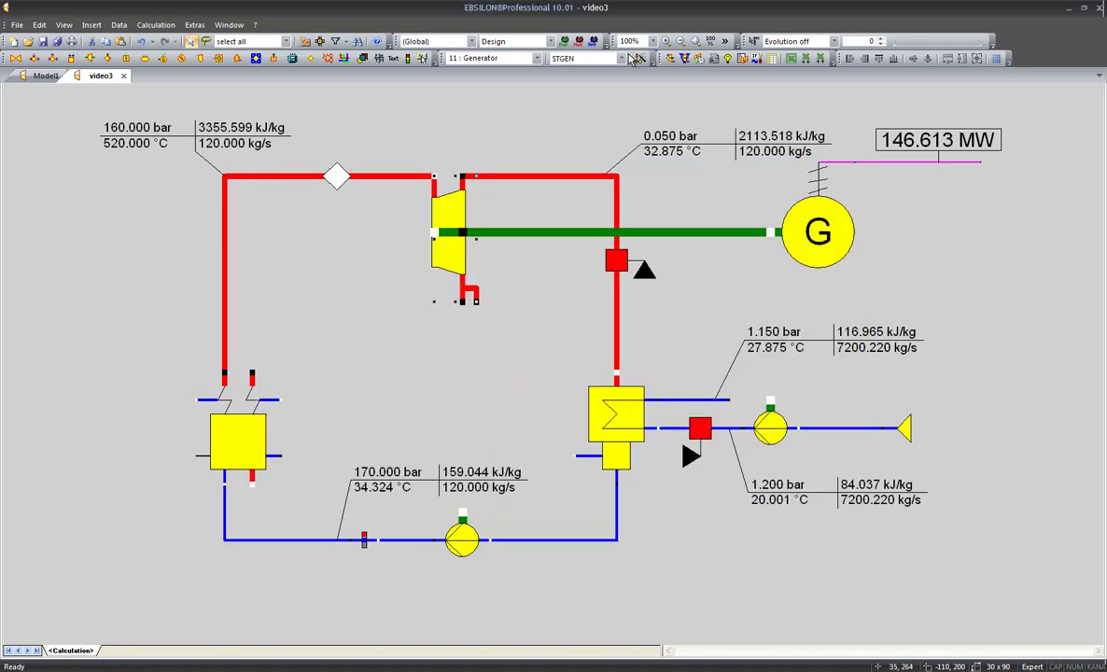
- Set the application-wide unit system to From component in International Settings
left_click(592, 42)
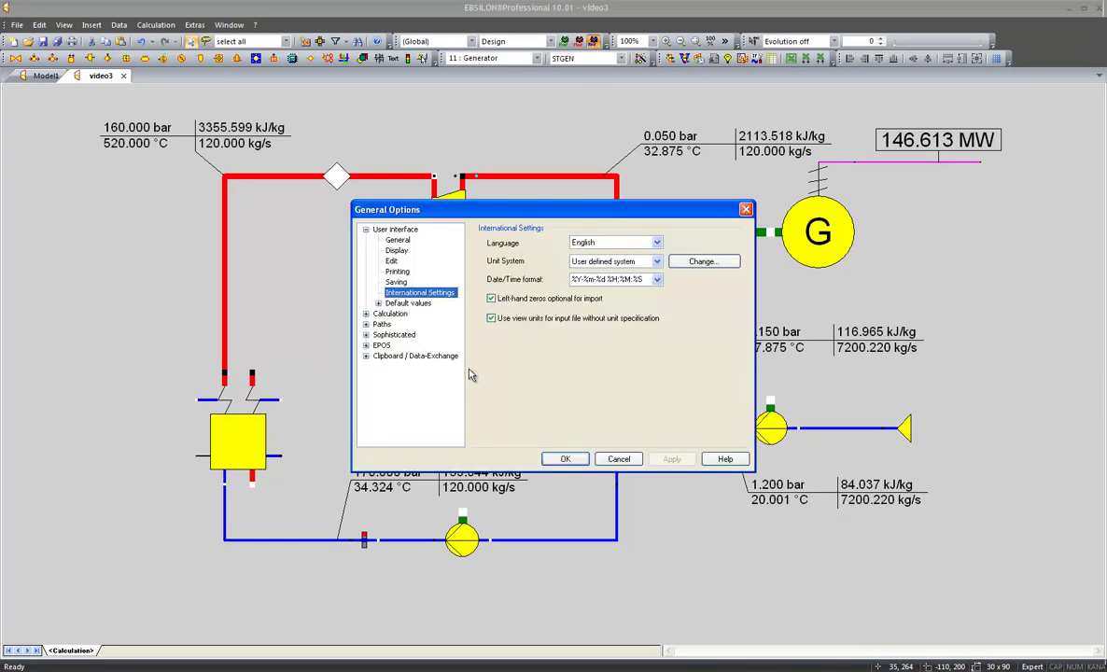
left_click(611, 260)
left_click(642, 274)
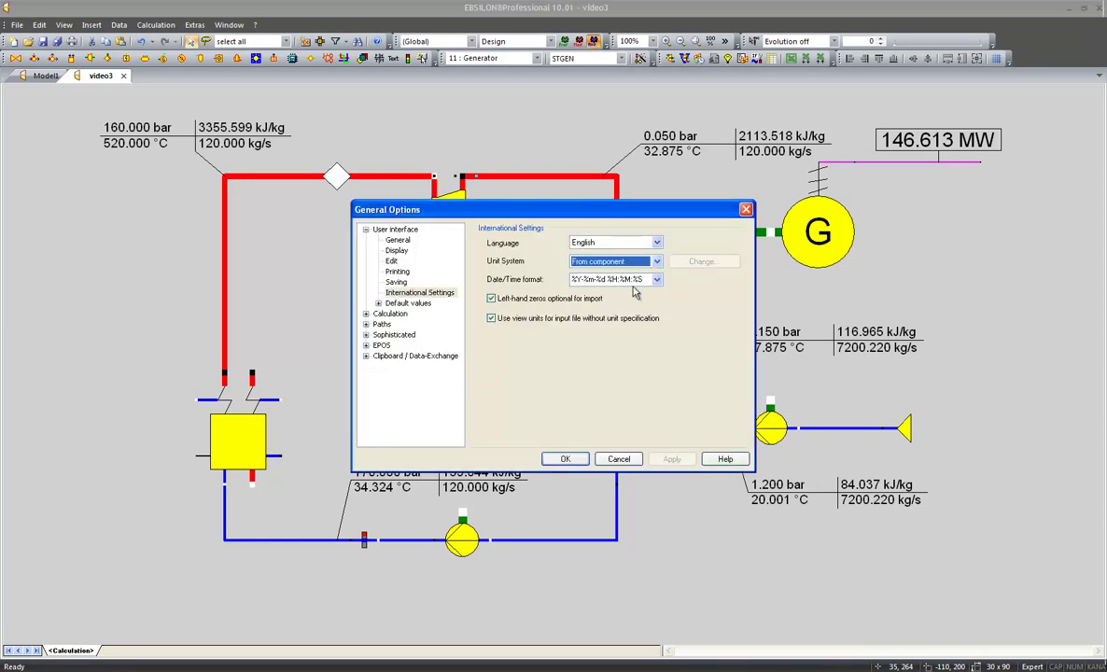
left_click(566, 459)
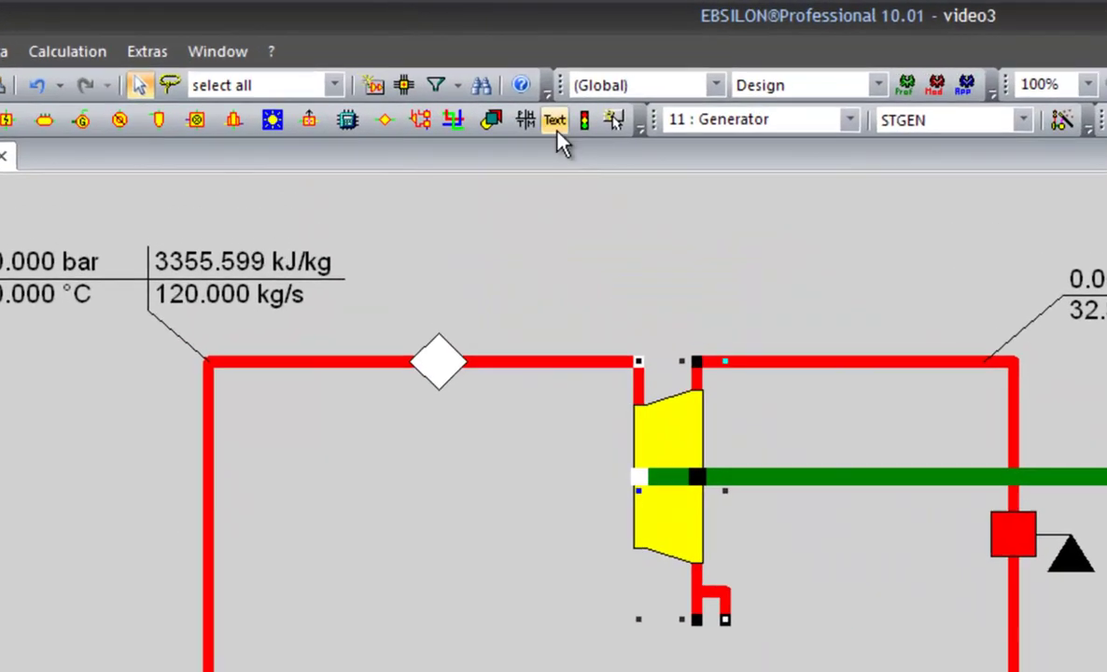
- Draw a Text_object text field in the empty middle of the steam cycle
left_click(554, 119)
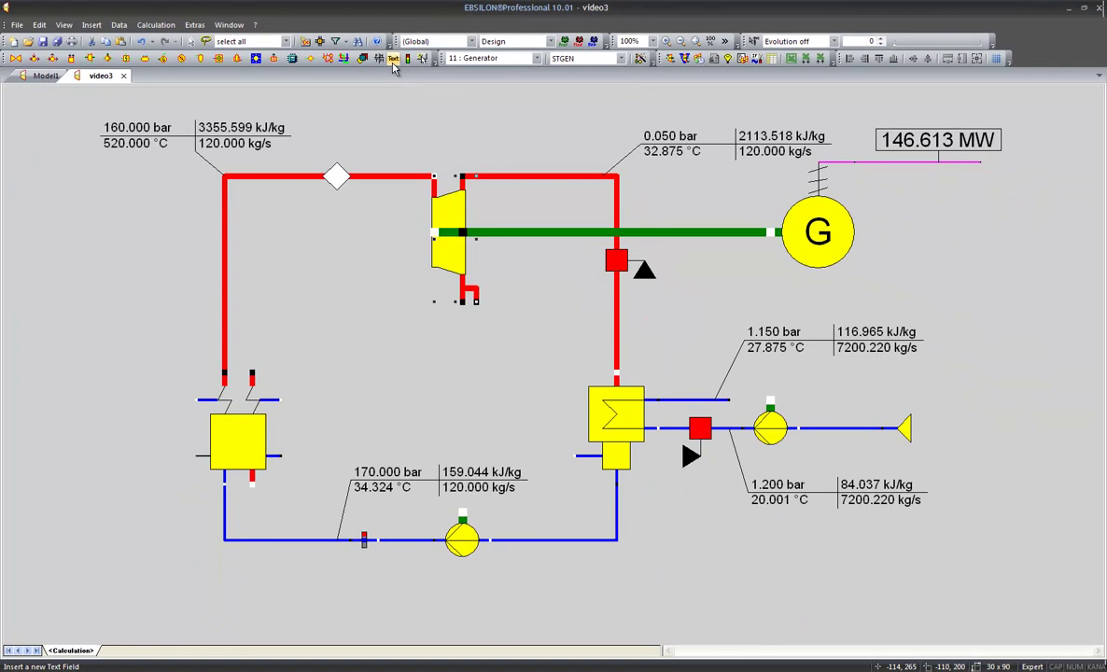
left_click(338, 344)
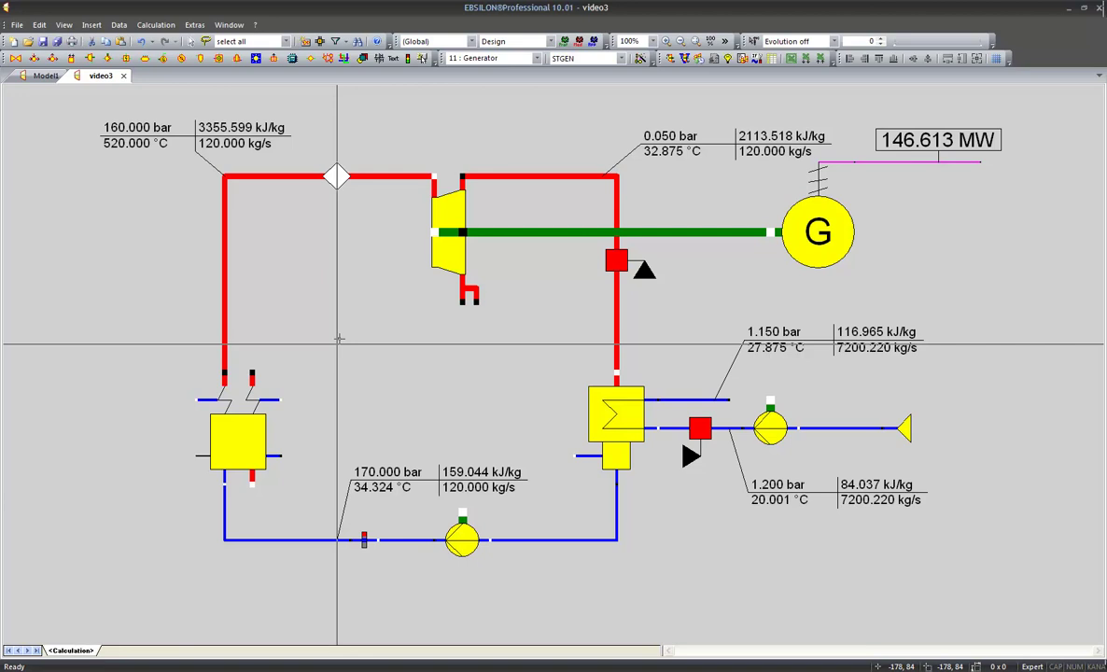
left_click_drag(338, 343, 506, 411)
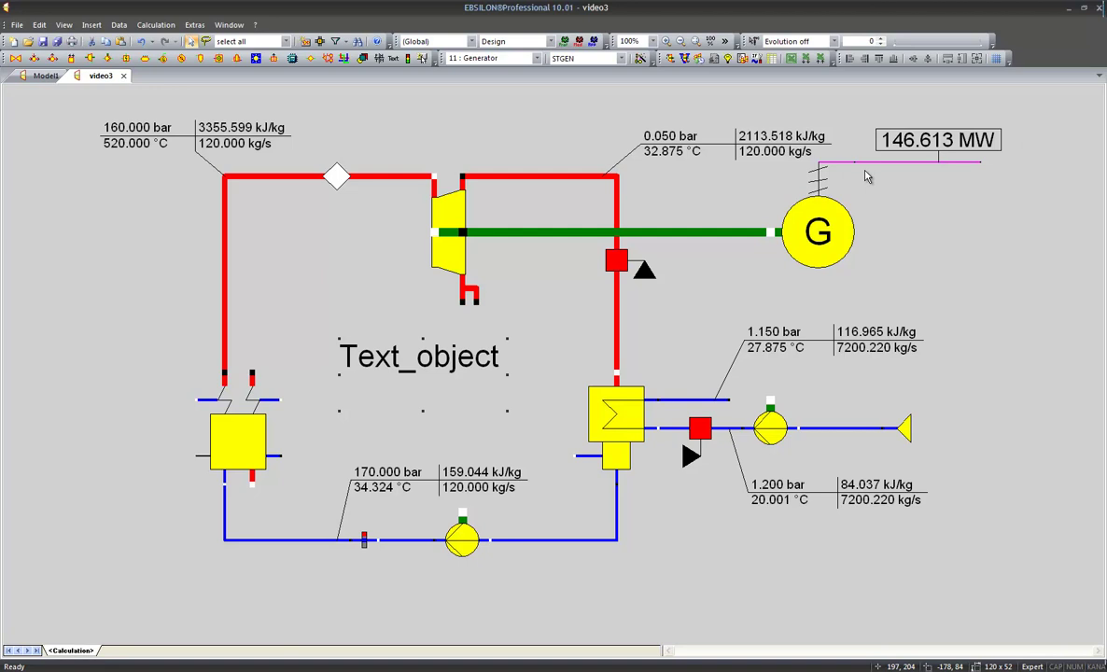
mouse_move(218, 438)
- Draw a logic line left from the steam generator with a value field showing only Q
left_click(194, 455)
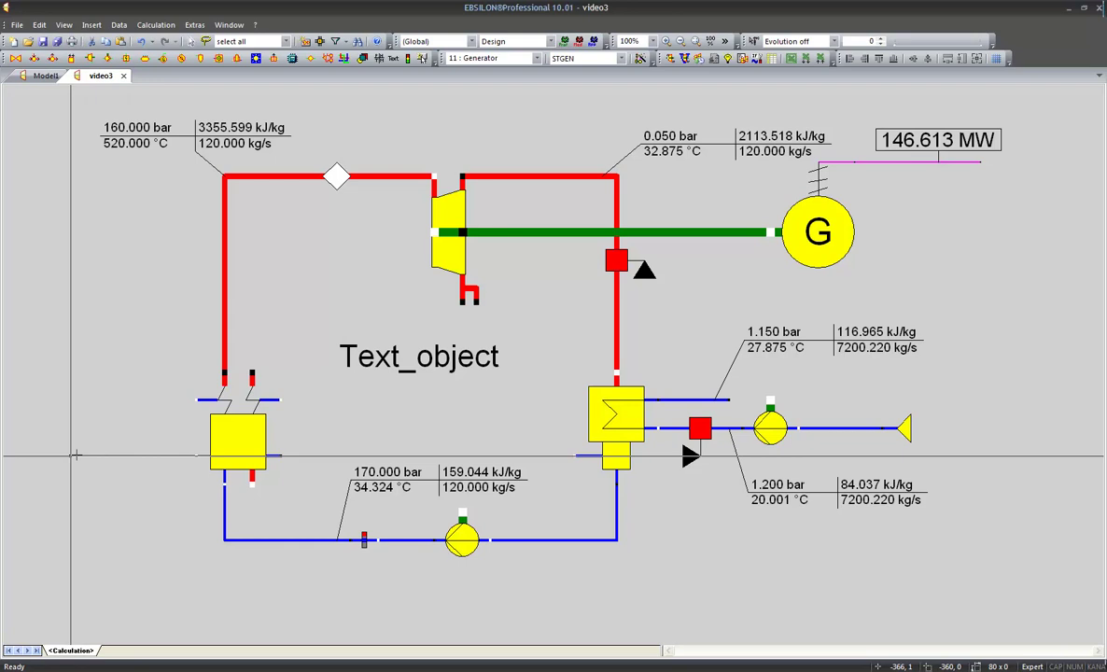
left_click(70, 456)
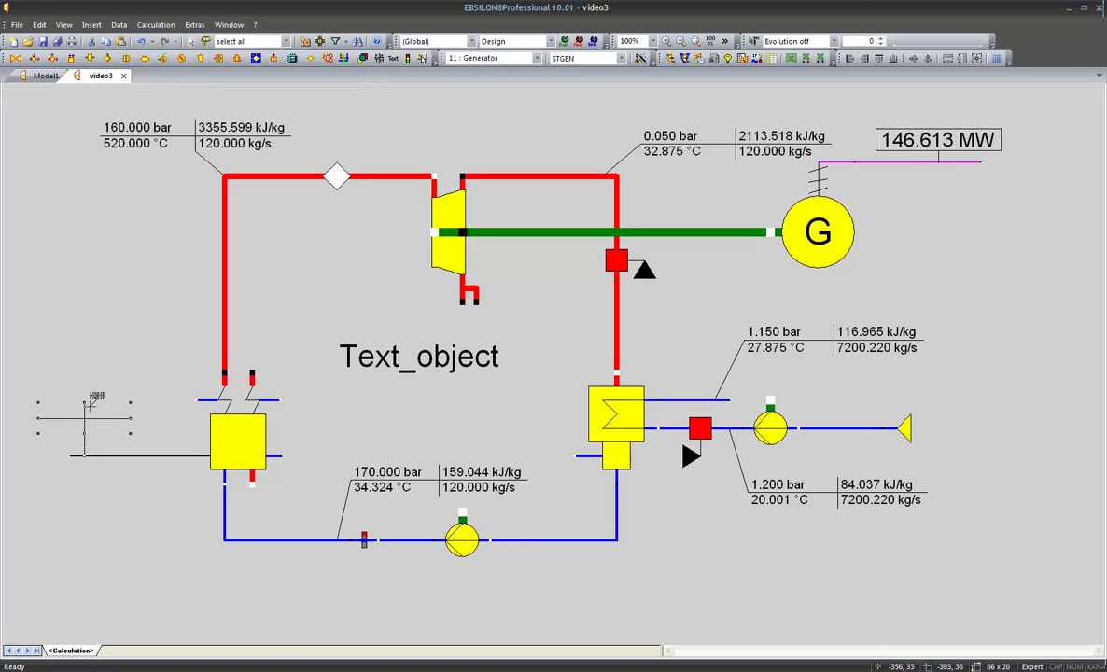
left_click(82, 384)
left_click(367, 386)
left_click(367, 386)
left_click(458, 302)
left_click(475, 386)
left_click(475, 387)
left_click(389, 386)
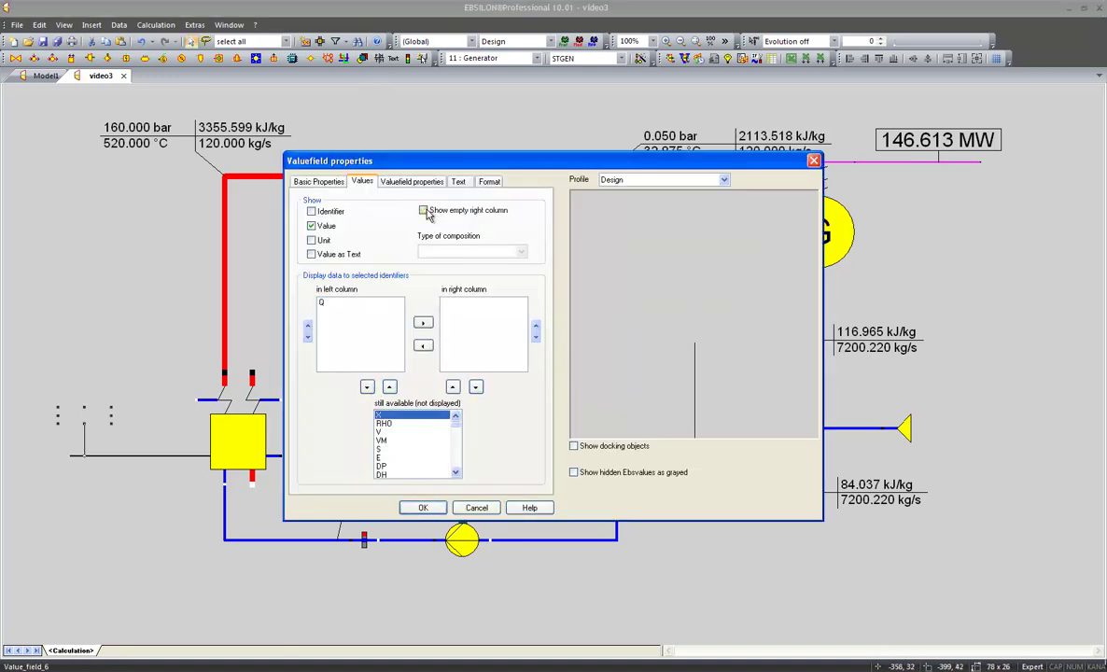
left_click(417, 508)
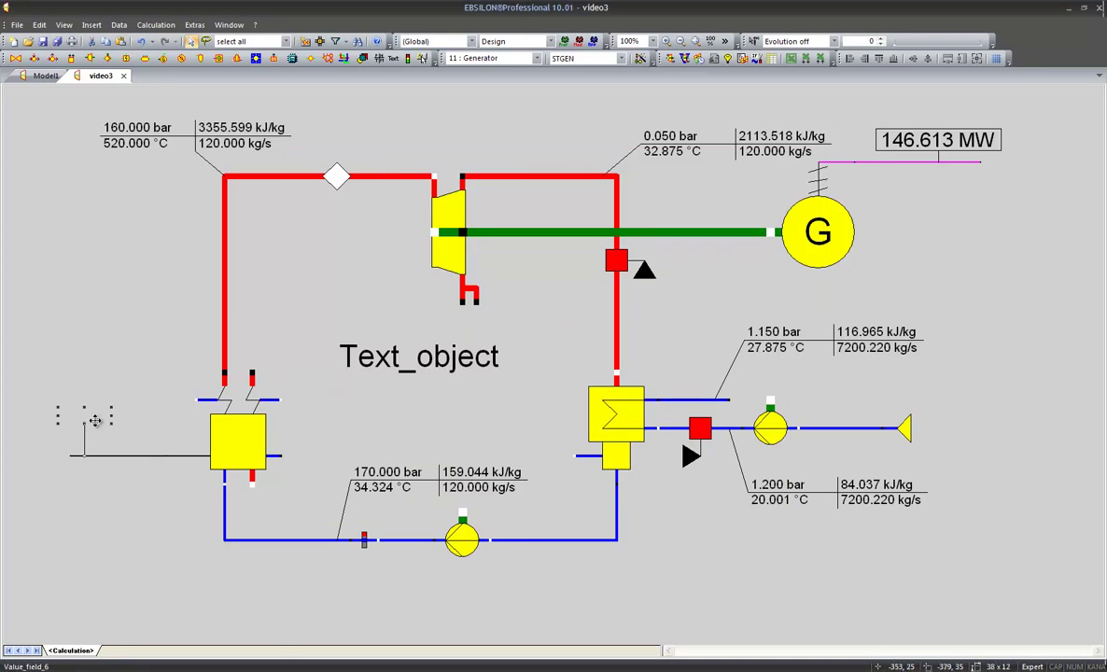
- Run the simulation and accept taking over the nominal values
left_click(669, 59)
left_click(565, 362)
left_click(527, 361)
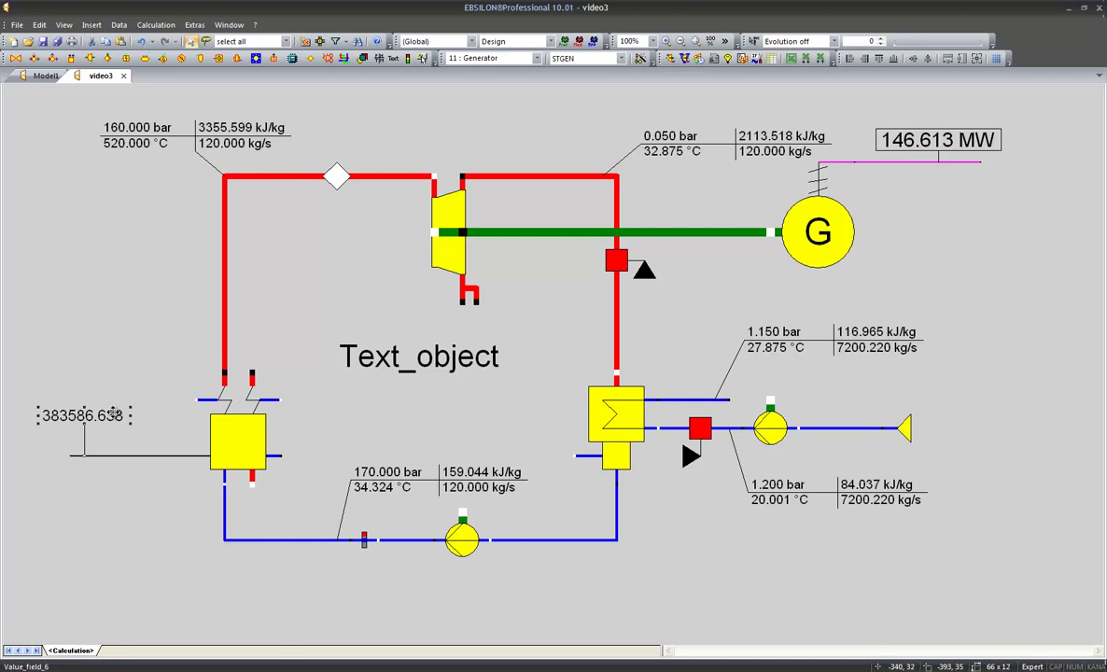
- Show the unit in the value field and set the energy flow unit to MW (383.587 MW)
double_click(106, 380)
left_click(311, 240)
left_click(423, 508)
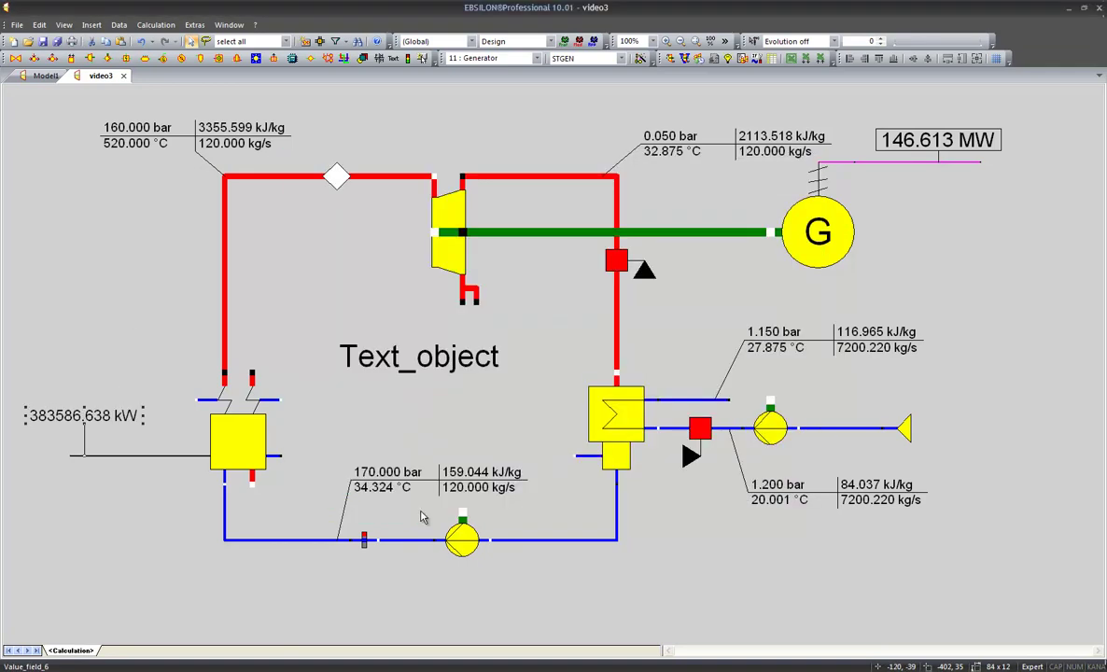
double_click(135, 455)
scroll(561, 280, "down", 1)
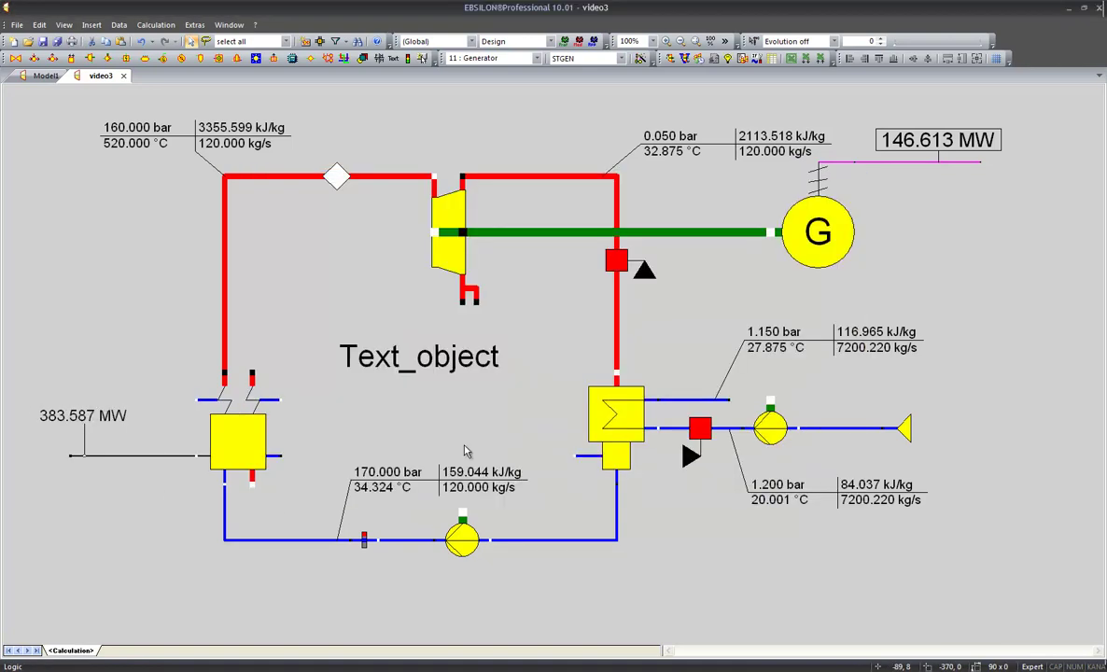
key("Return")
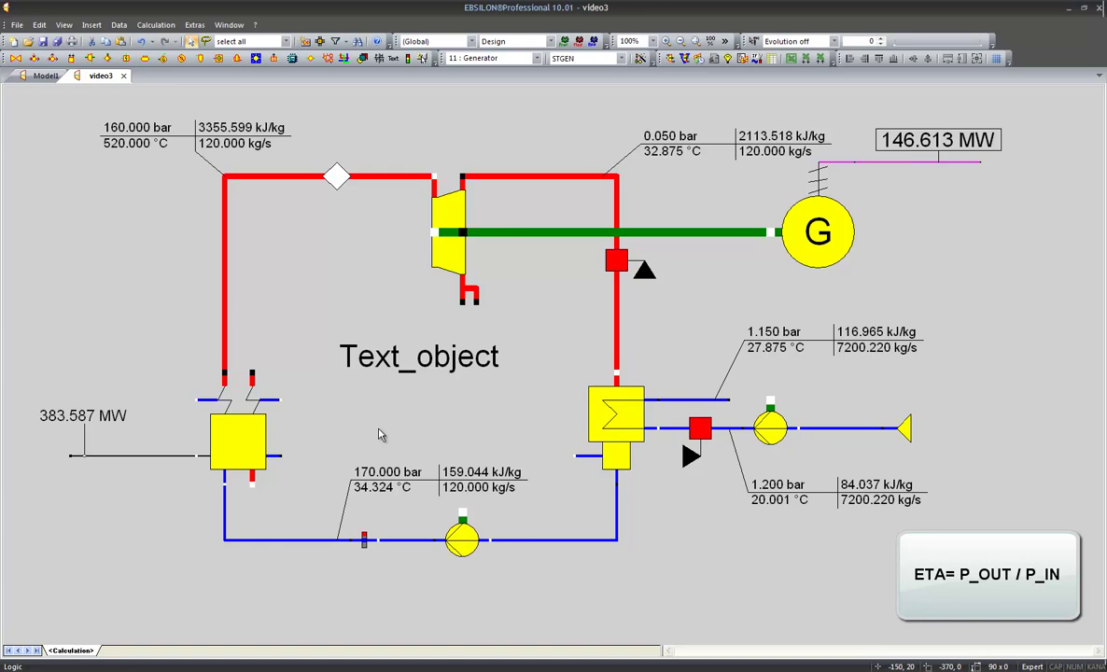
- Replace the Text_object label's text with 'Gross efficiency='
double_click(376, 364)
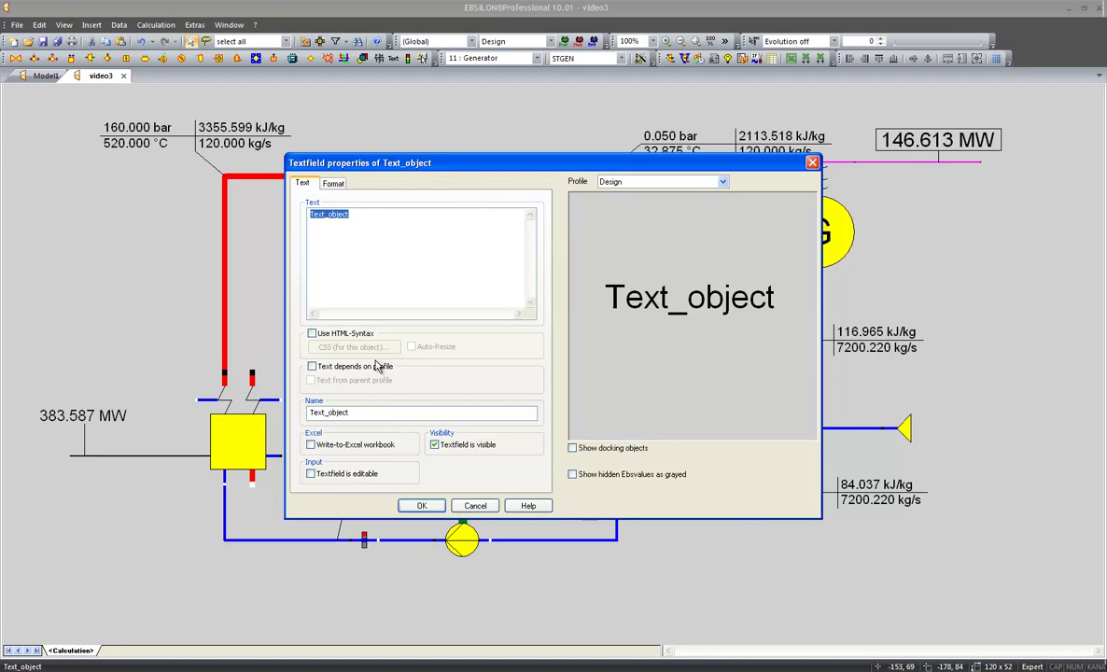
type("Gross efficiency=")
left_click(420, 504)
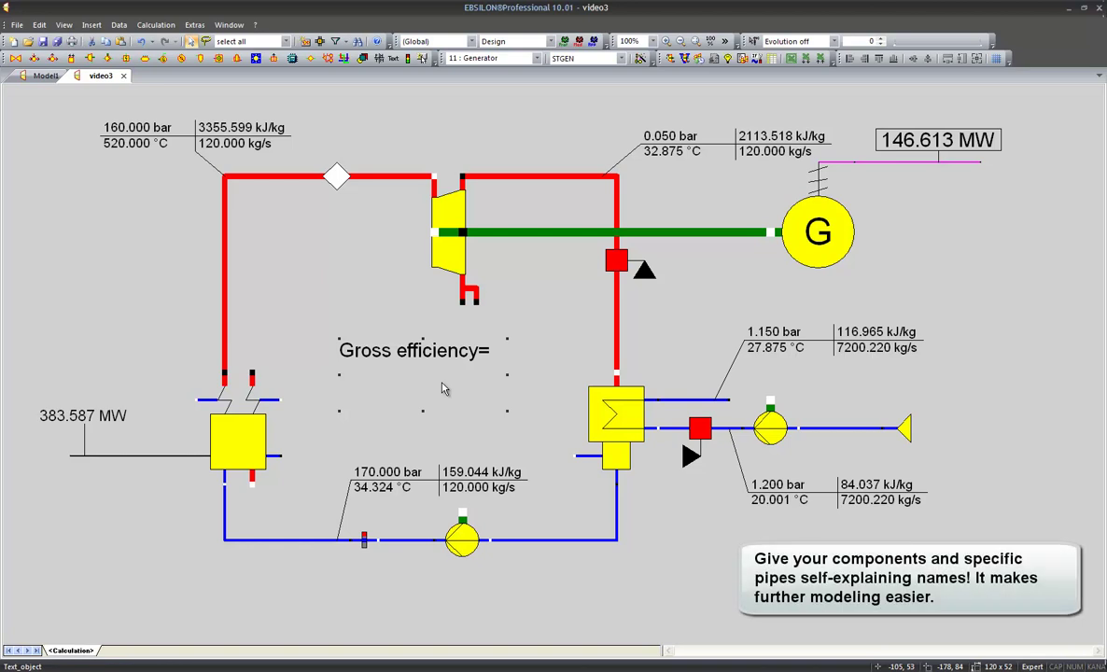
- Name the generator's electric line Power_out
double_click(892, 170)
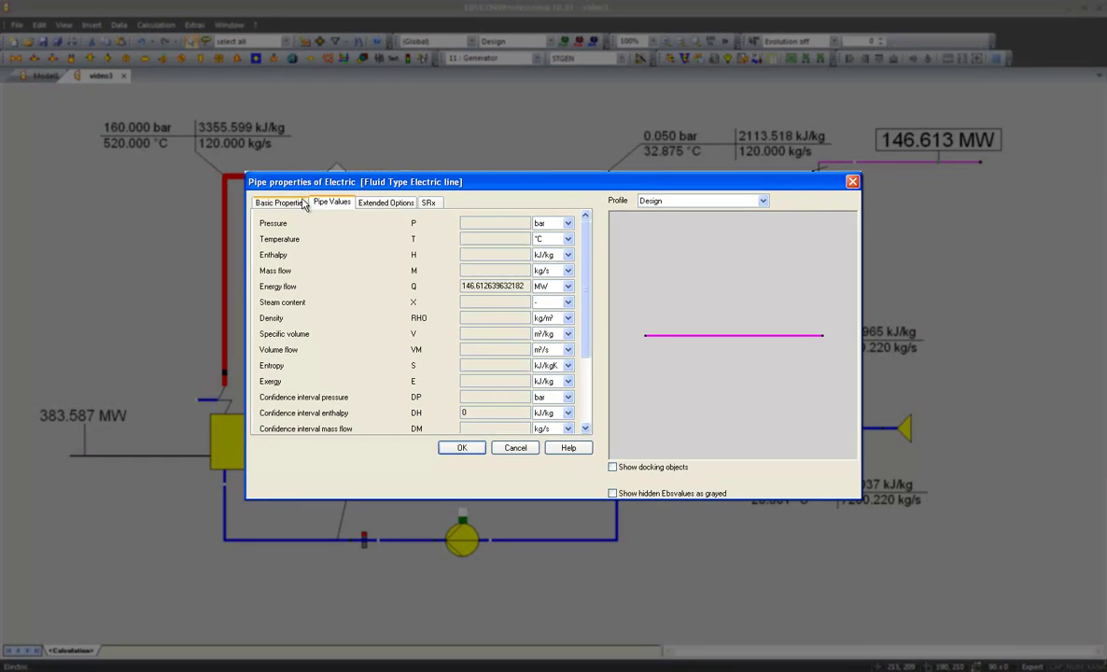
left_click(301, 203)
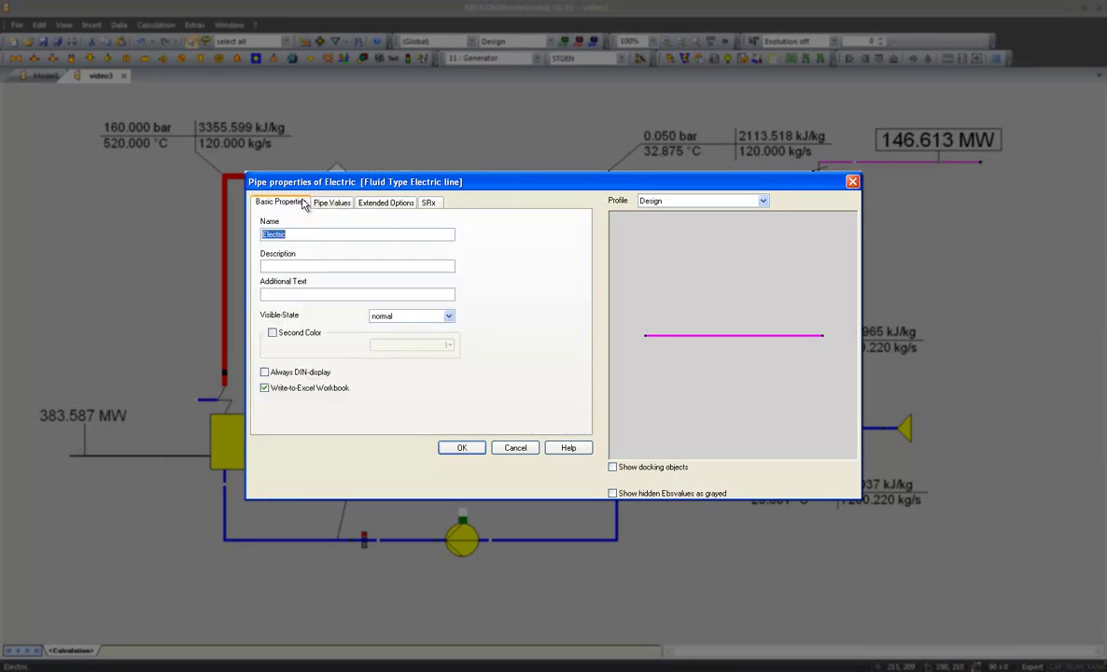
type("Power_out")
left_click_drag(312, 234, 224, 241)
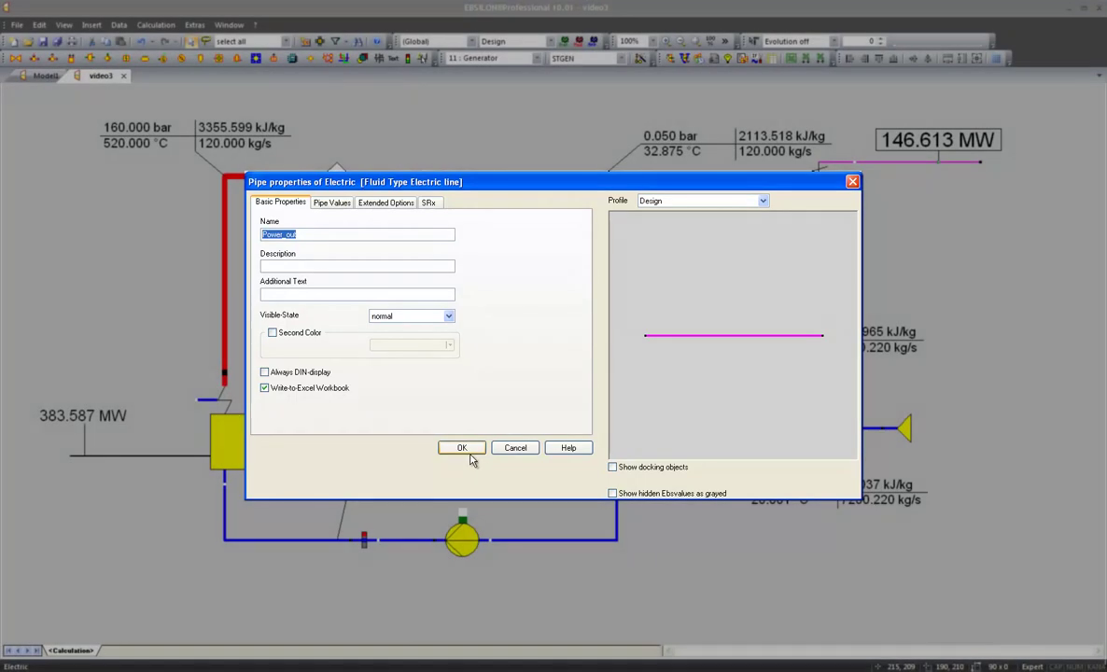
left_click(461, 448)
- Name the steam generator's logic line Power_in
double_click(101, 456)
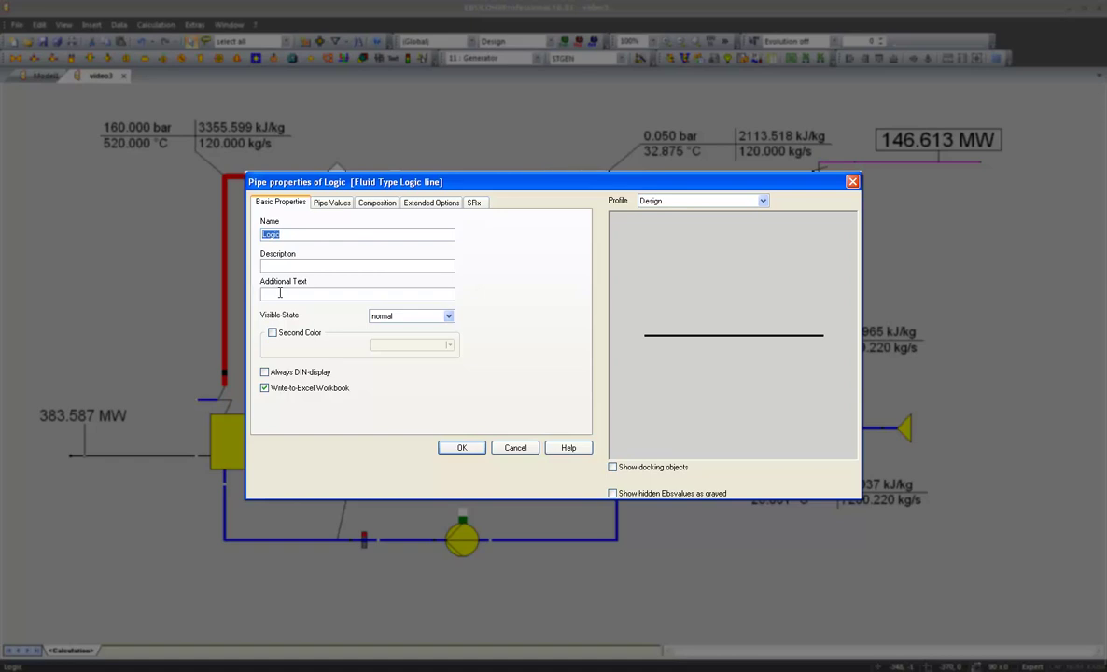
type("Power_out")
key("BackSpace")
key("BackSpace")
key("BackSpace")
type("in")
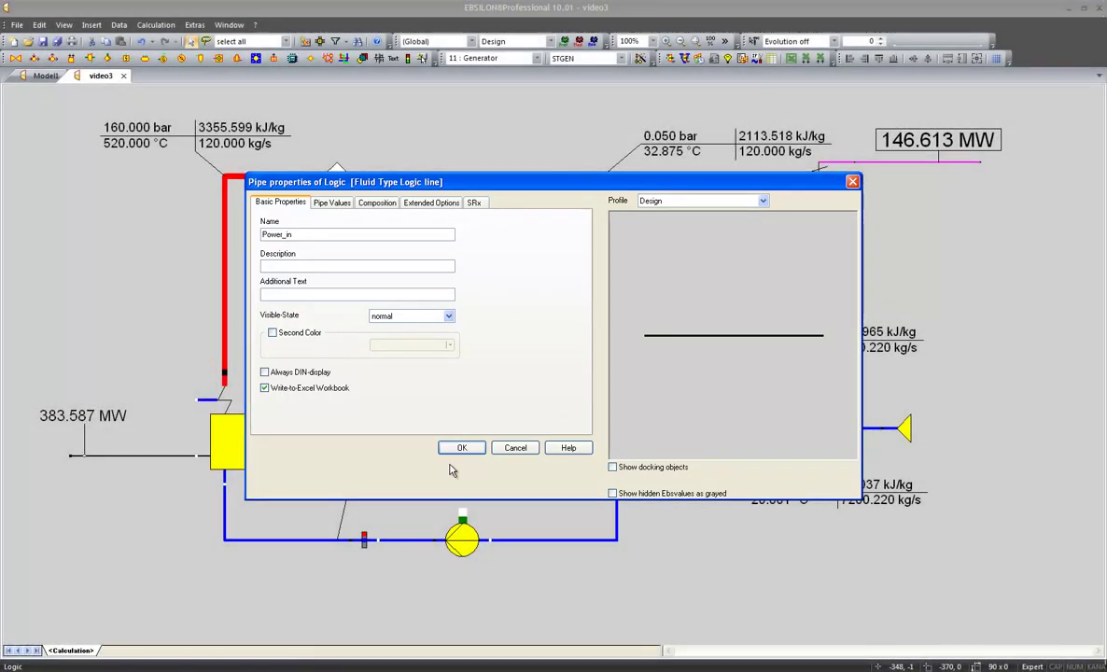
key("Return")
- Append the formula (Power_out.Q/Power_in.Q) to the efficiency text, displaying 0.382215
double_click(427, 360)
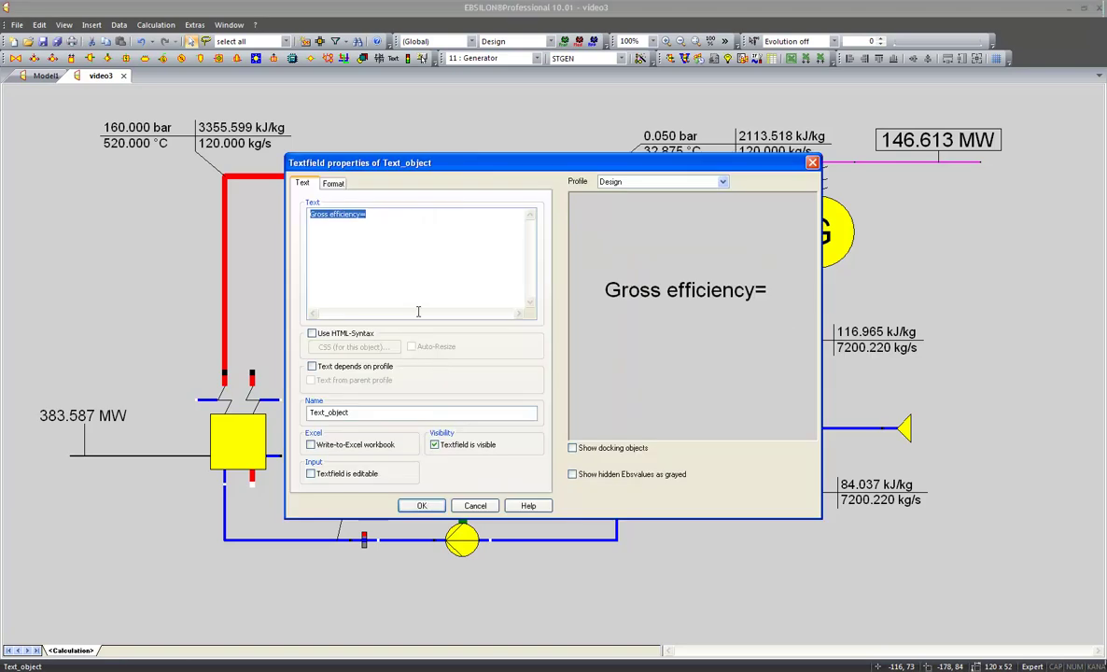
left_click(401, 217)
type("(")
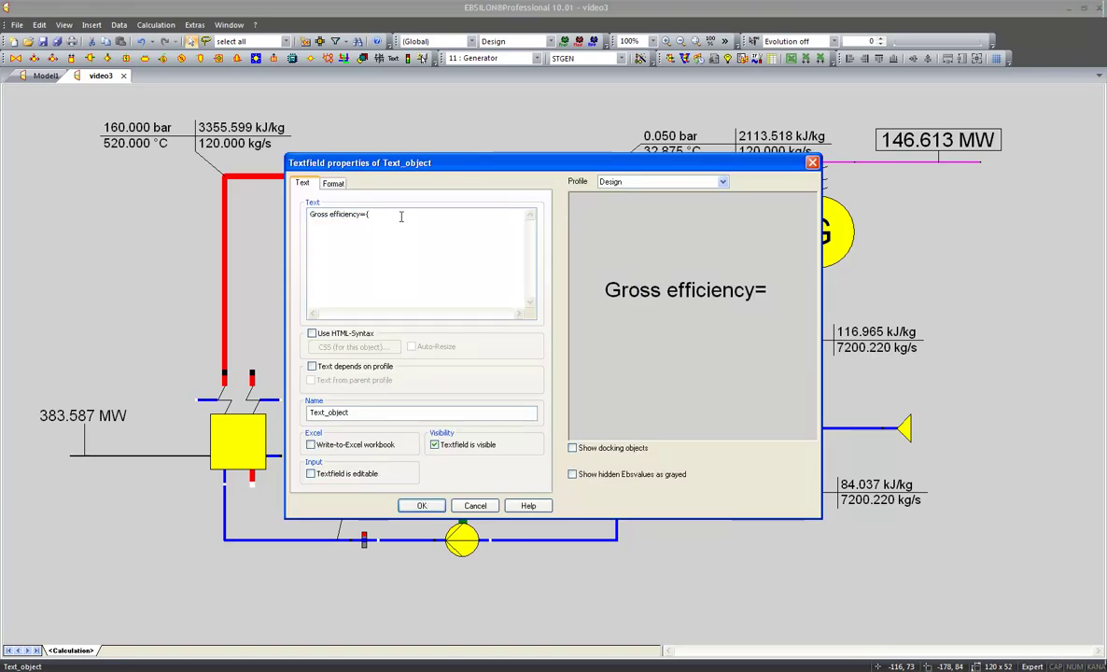
type("Power")
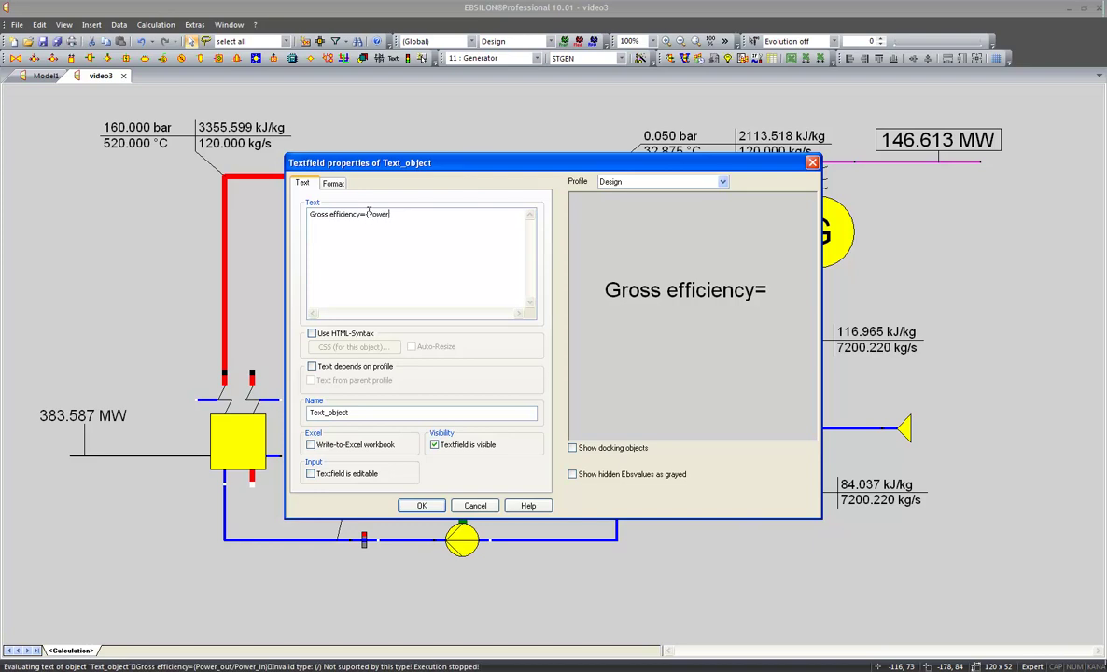
type("_out.Q")
type("/Power_in.")
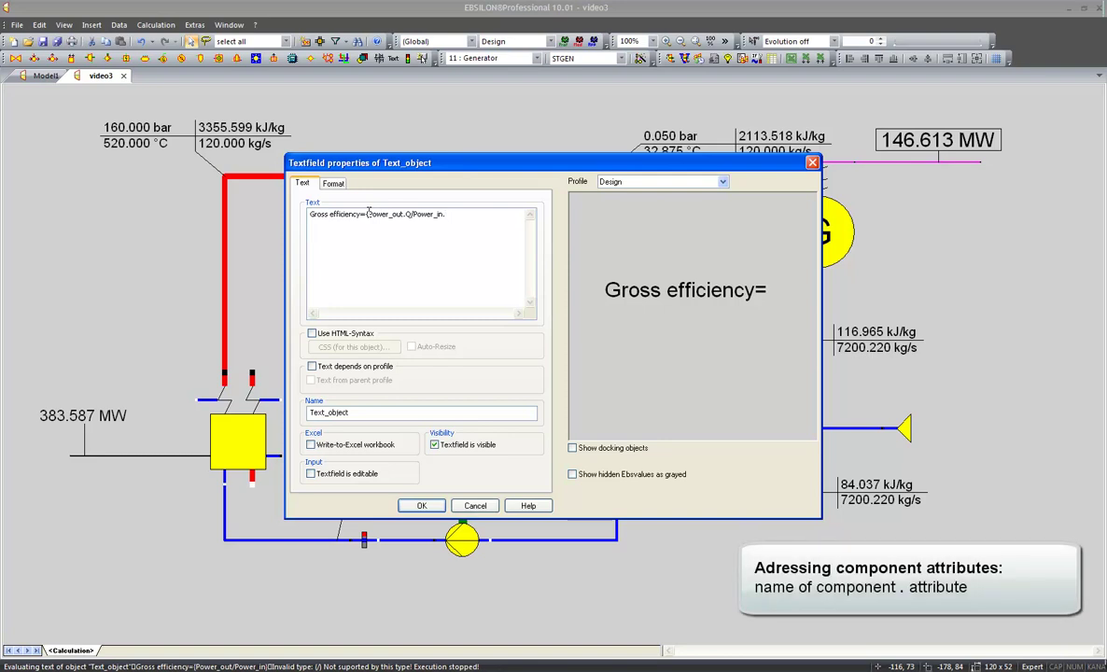
type("Q)")
left_click(425, 507)
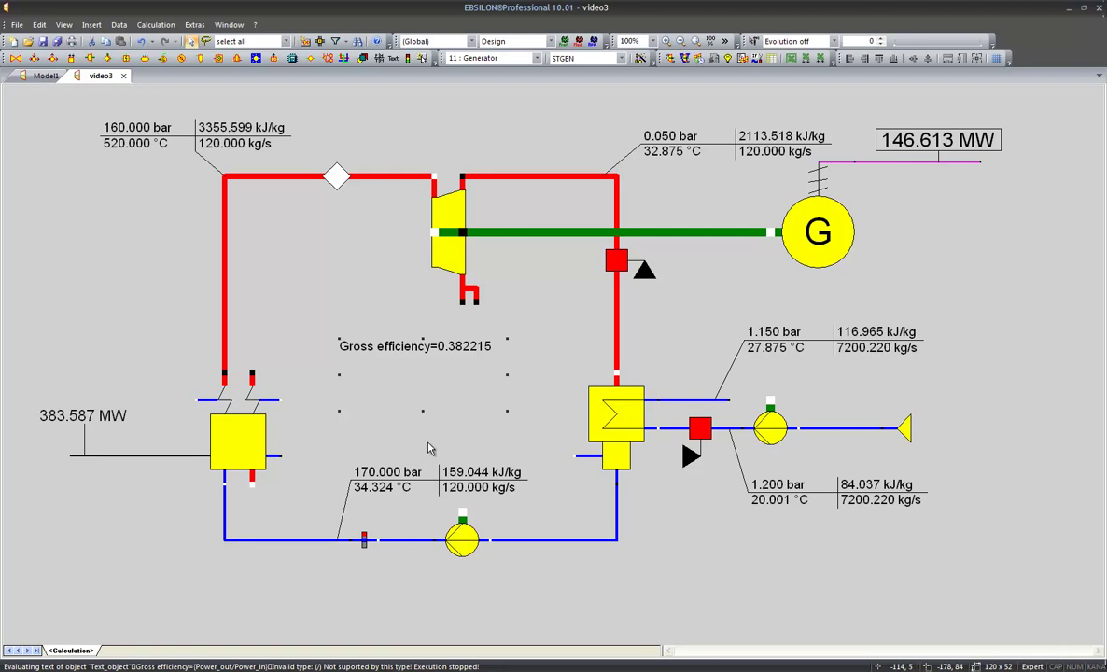
- Change the efficiency formula to {Power_out.Q/Power_in.Q*100;%.2f}, showing 38.22
double_click(426, 358)
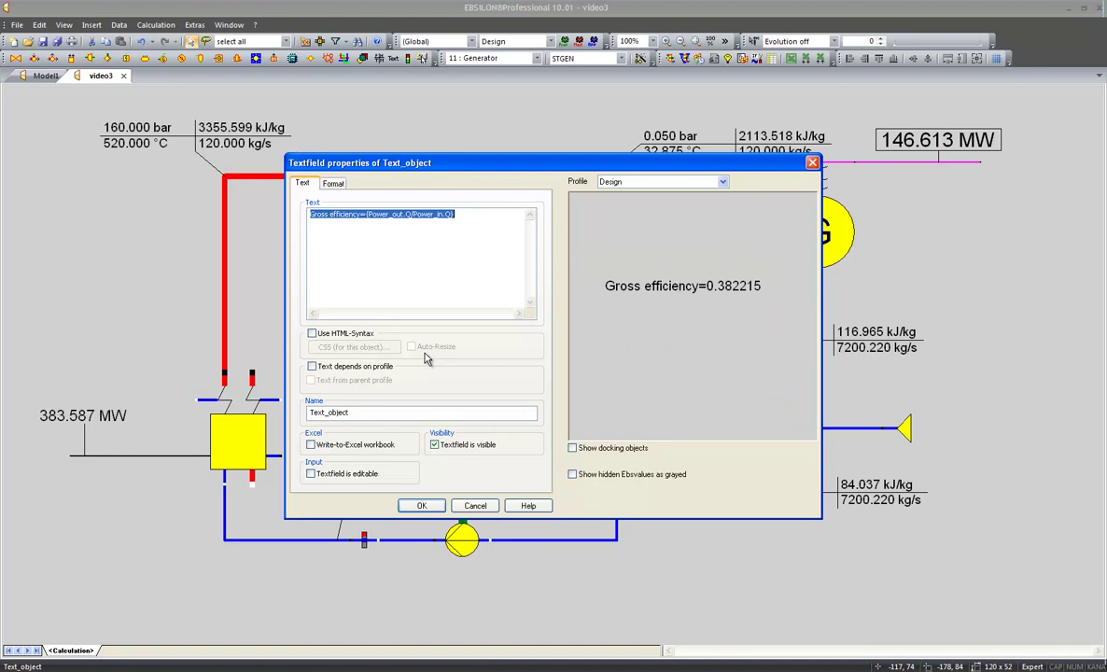
left_click(365, 216)
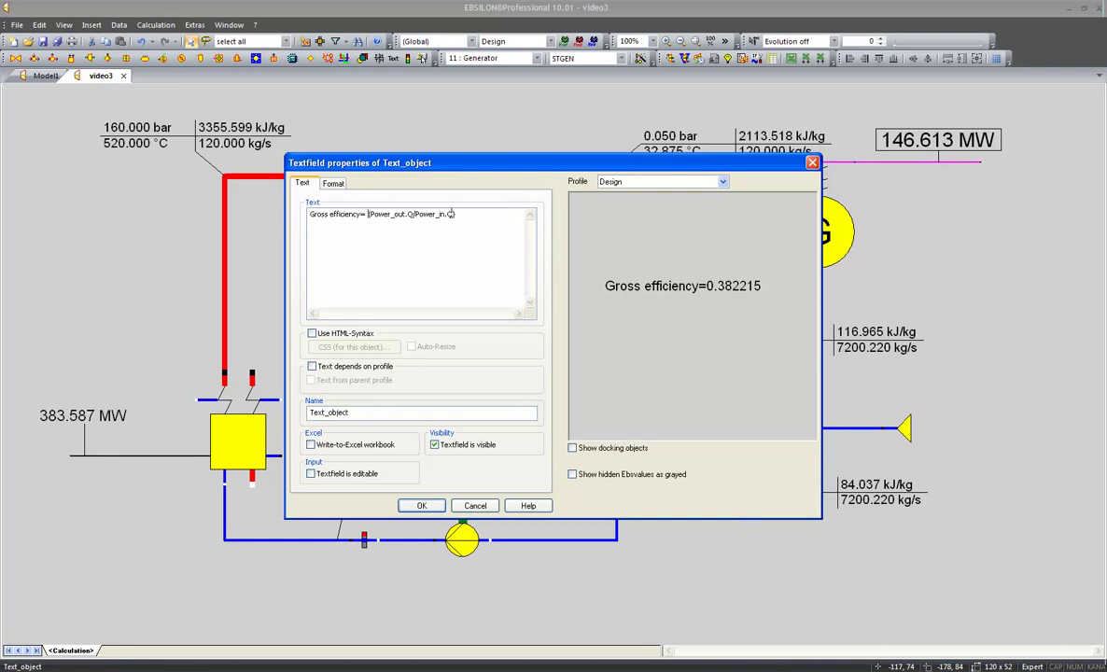
type("*")
type("100")
type(")")
type("%")
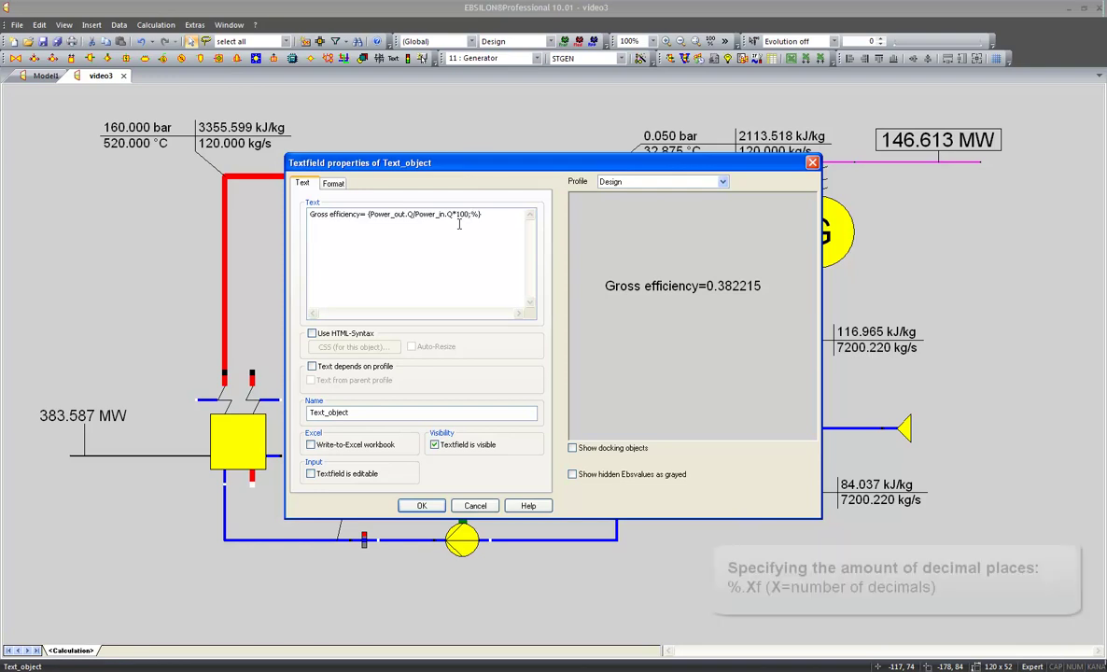
type(".")
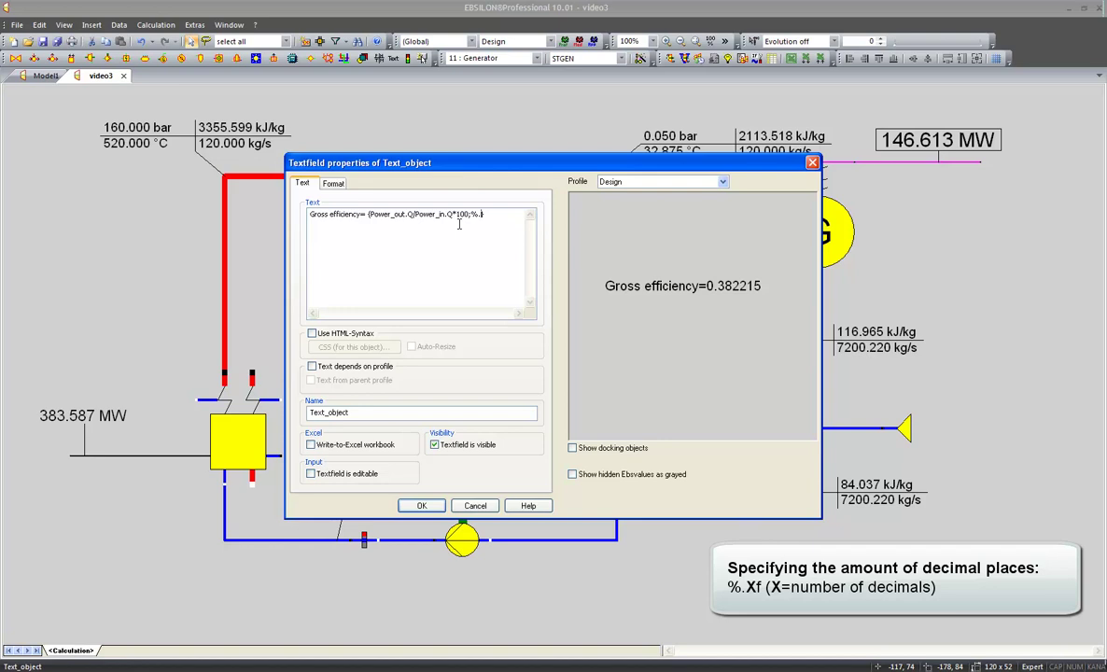
type("2")
type("f")
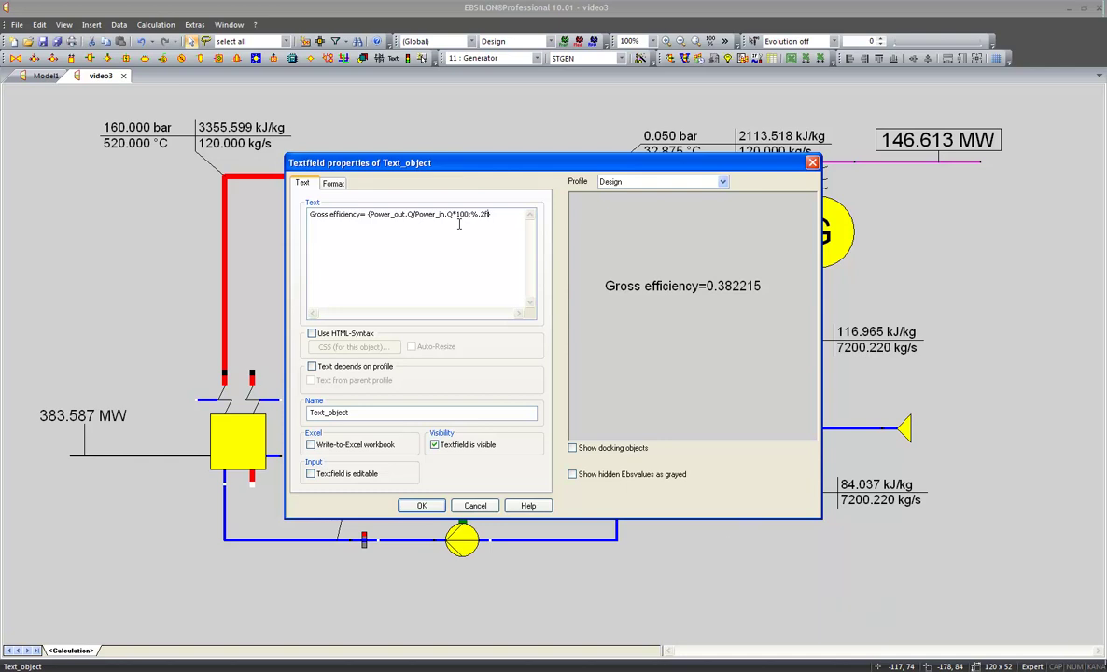
left_click(420, 506)
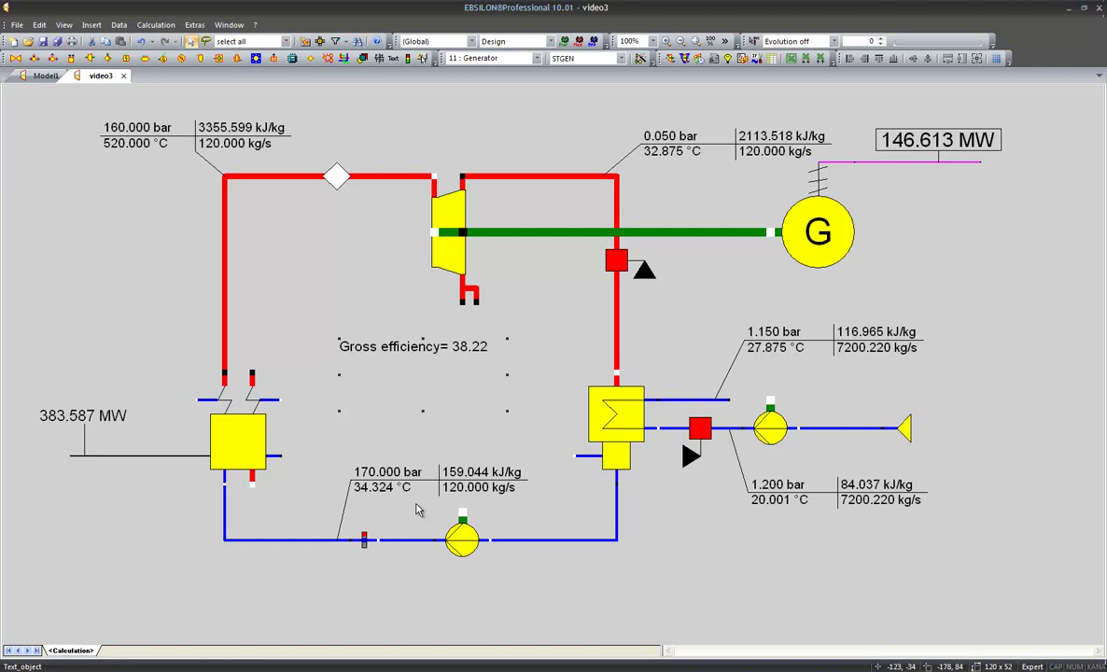
- Shrink the efficiency text frame to one line and place a new text object below it
left_click_drag(422, 410, 422, 367)
left_click(418, 389)
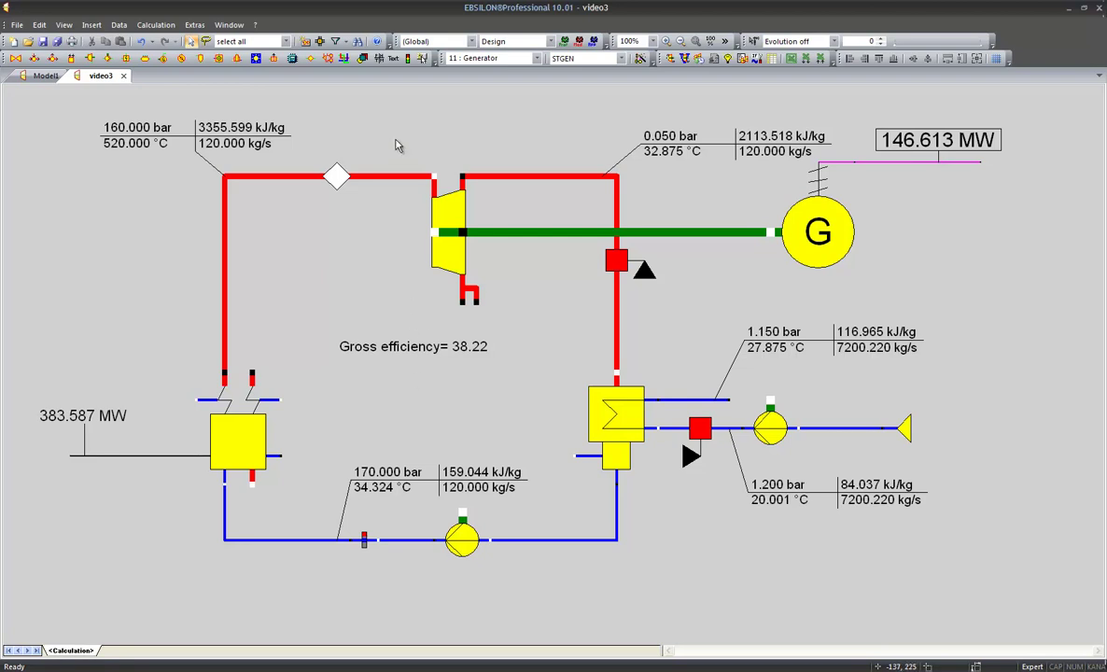
left_click(392, 58)
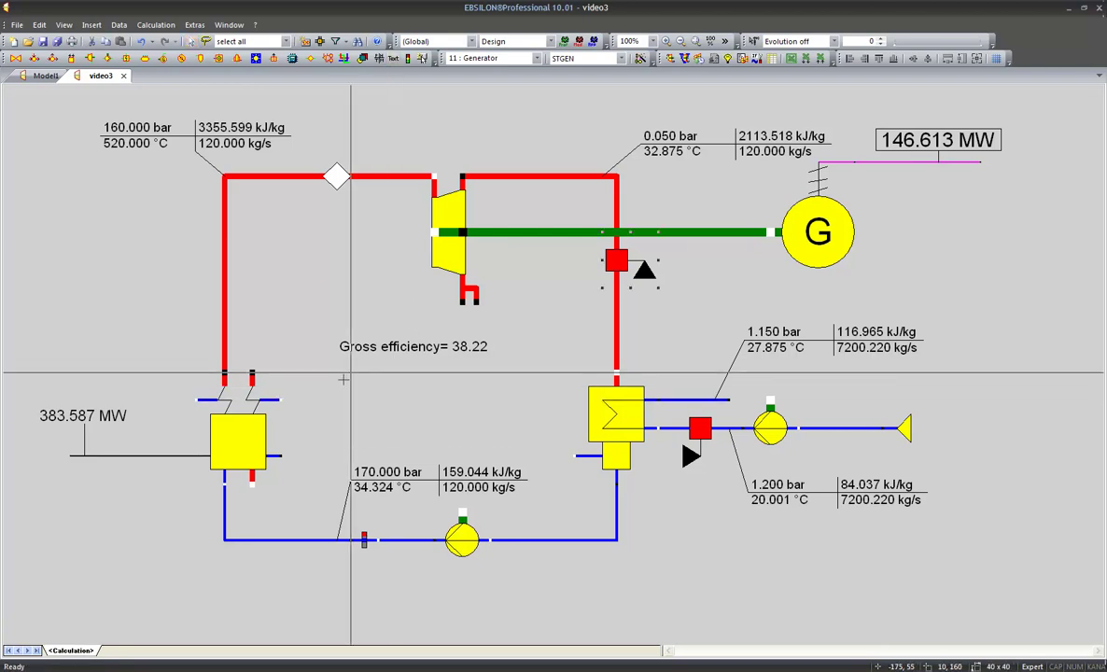
left_click(339, 377)
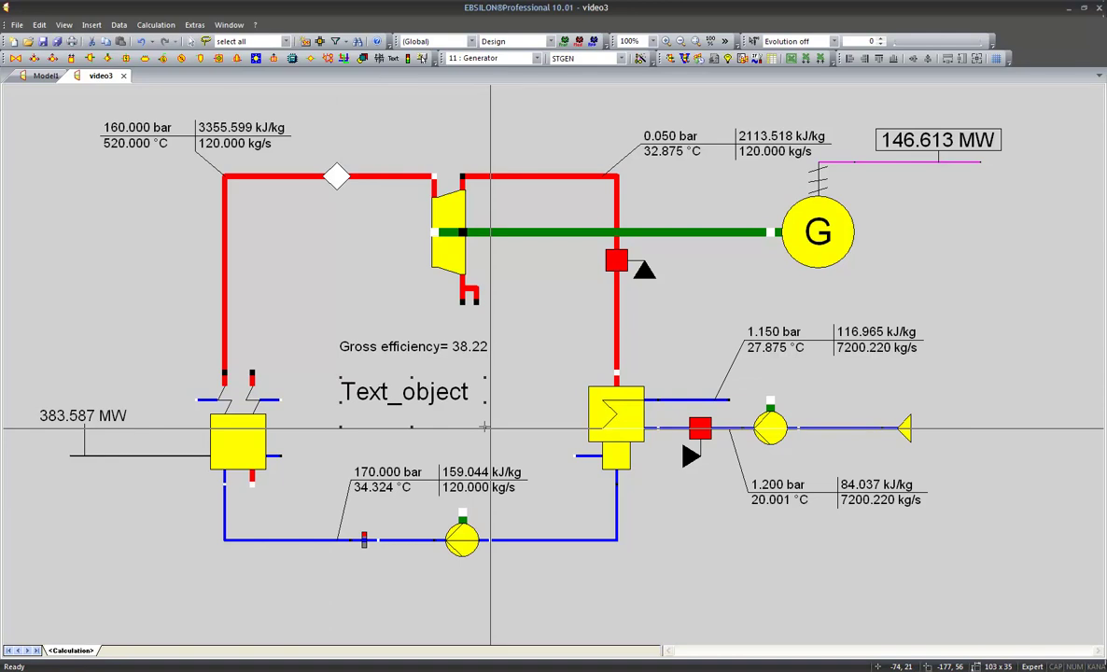
- Make the new text field editable, name it P_LS, and set its text to 150
double_click(444, 402)
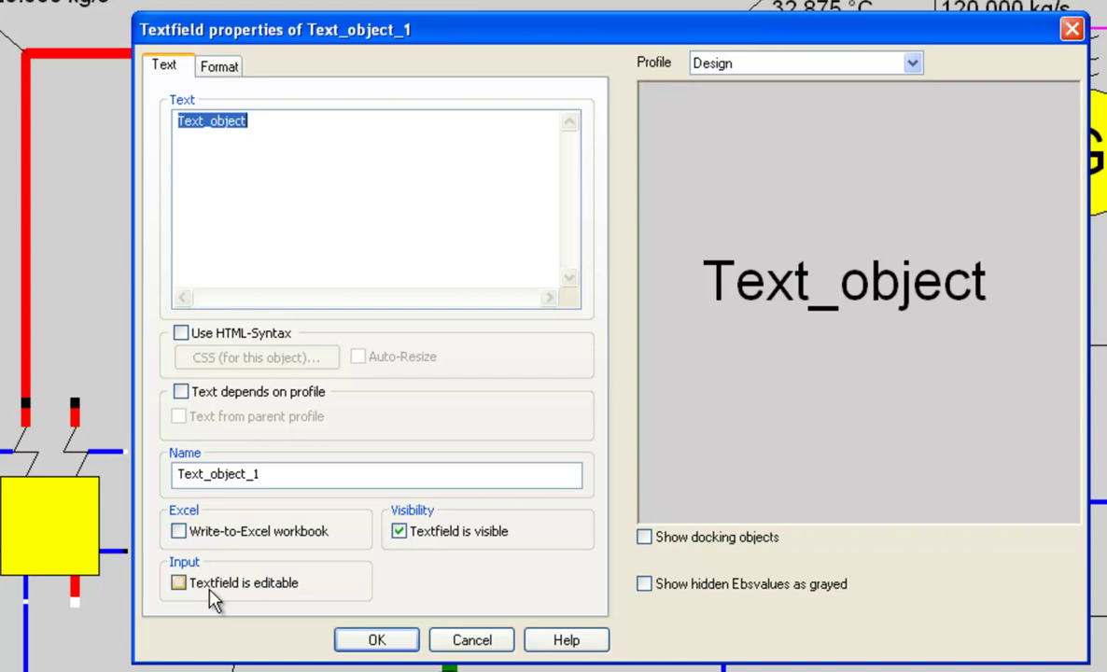
left_click(210, 593)
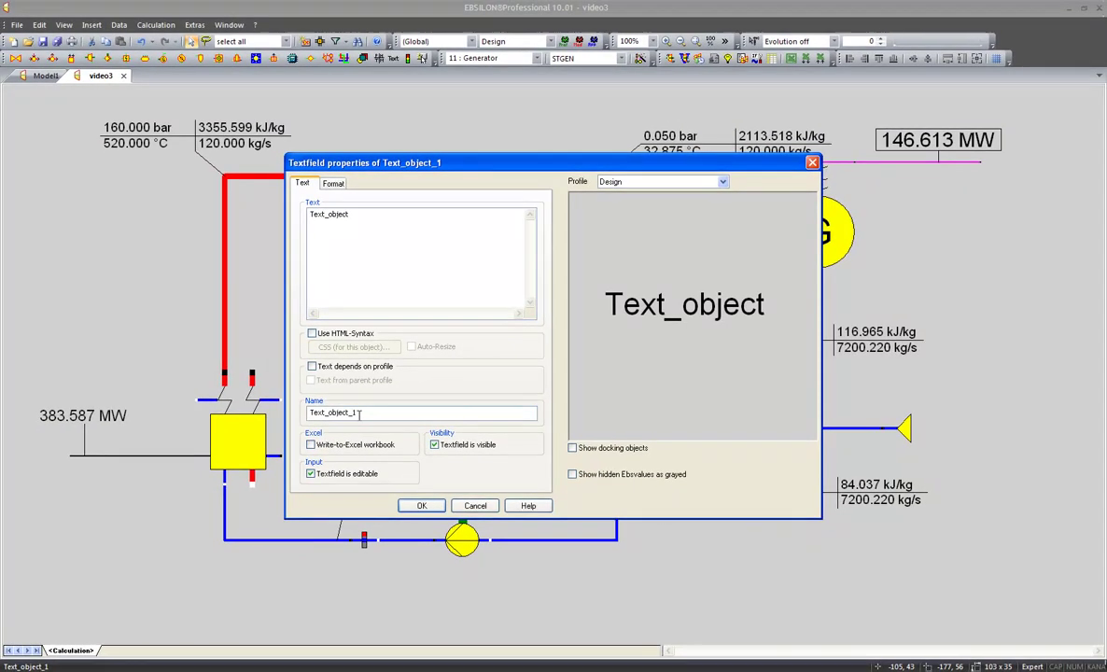
left_click_drag(359, 411, 305, 416)
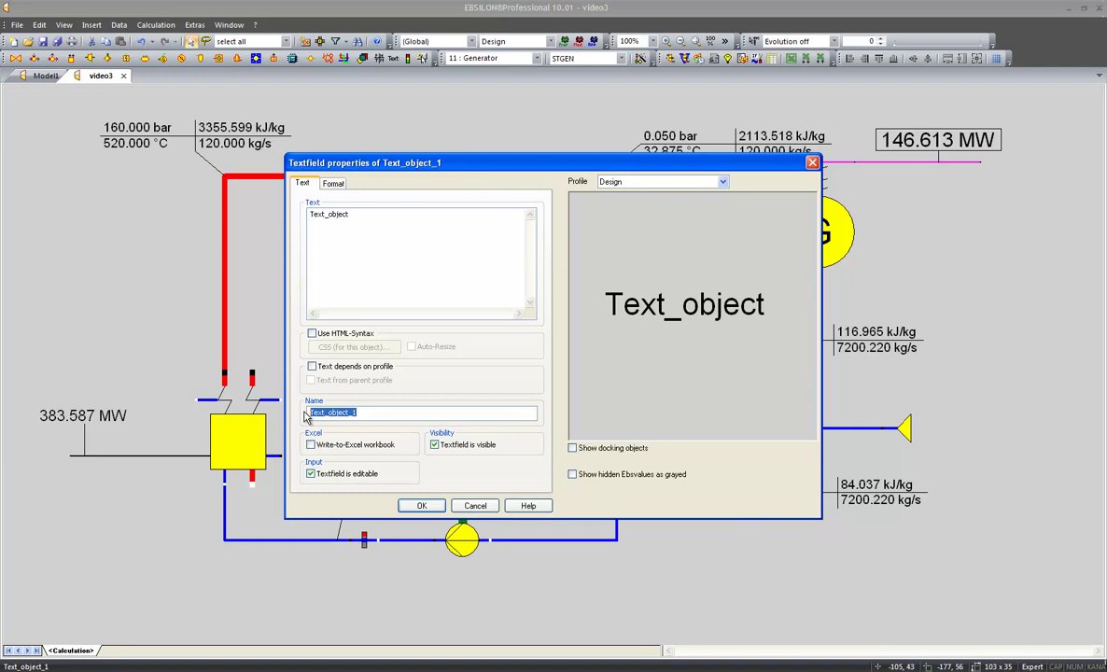
type("P_LS")
left_click_drag(362, 215, 289, 218)
type("150")
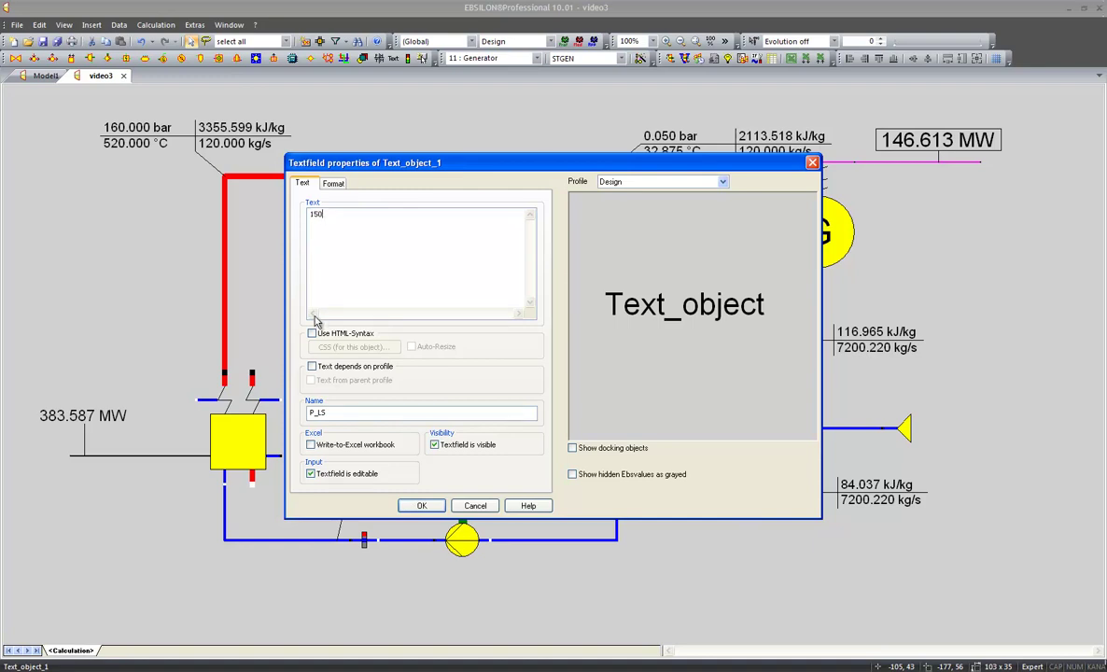
left_click(420, 507)
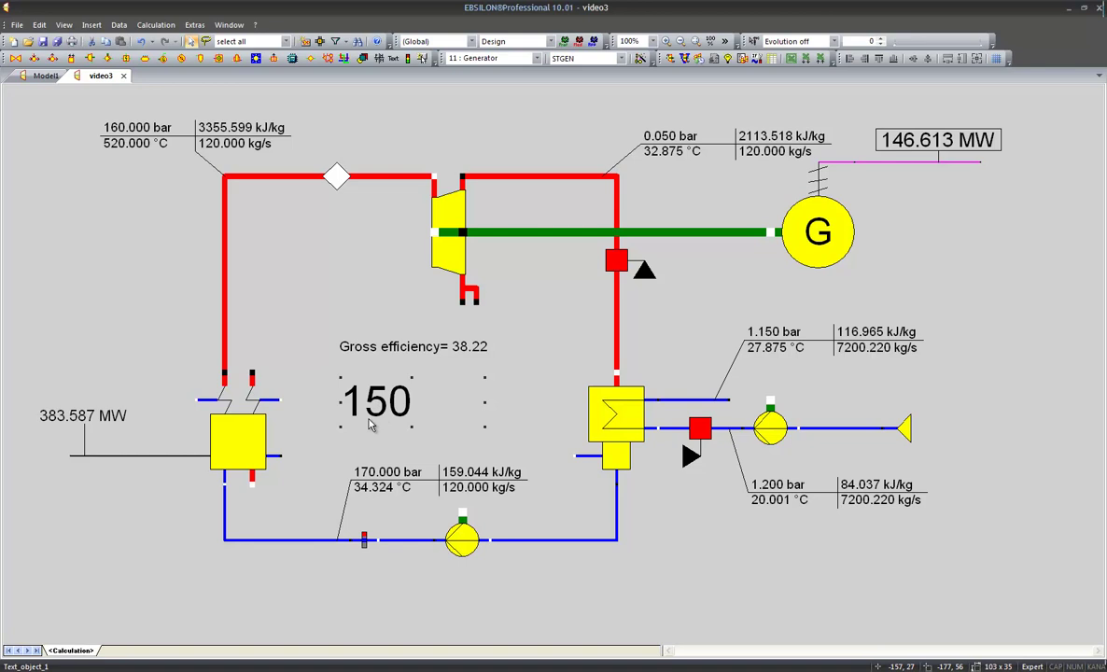
- Replace the steam generator's nominal live steam pressure P2N of 160 with the reference P_LS.text
double_click(225, 446)
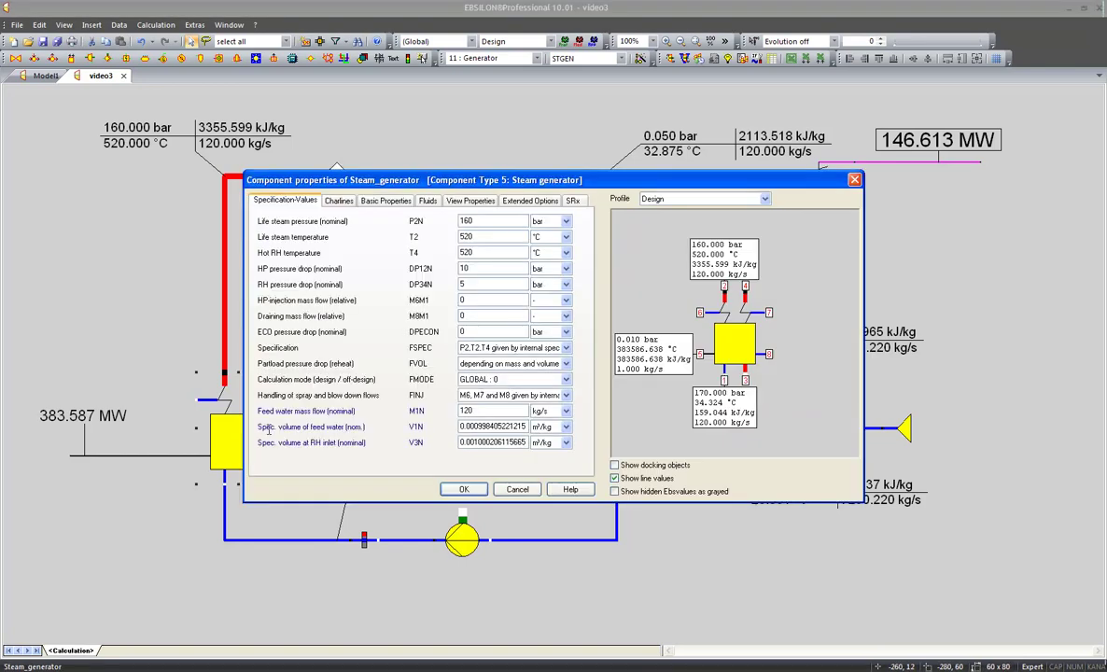
left_click(484, 221)
left_click_drag(483, 221, 430, 221)
type("P_LS")
type(".text")
left_click(465, 491)
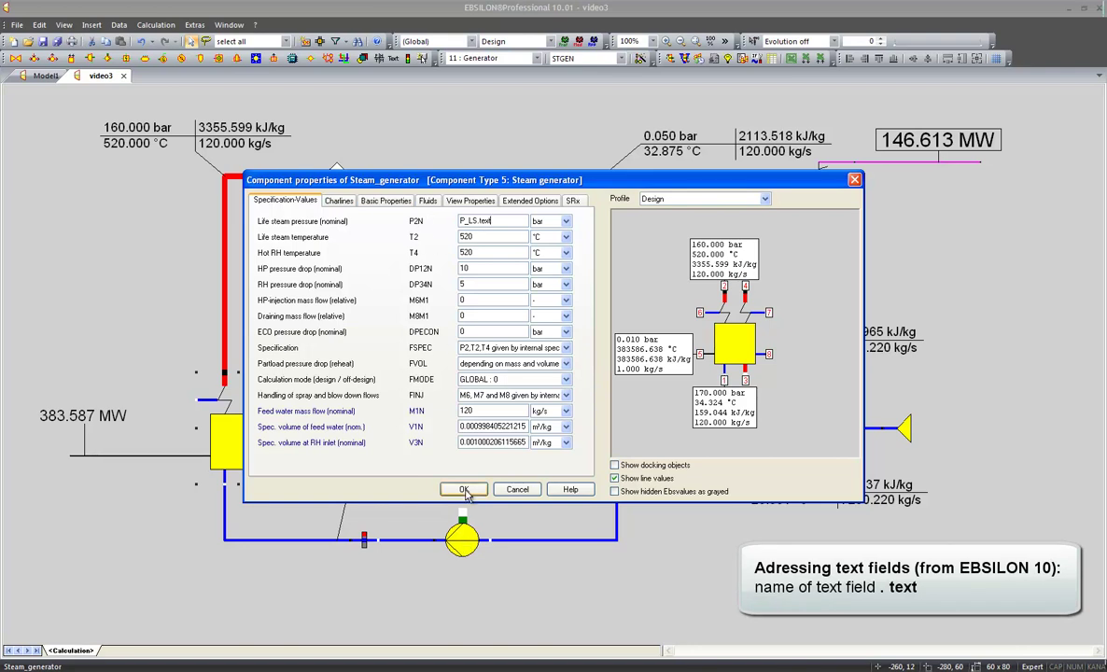
mouse_move(224, 446)
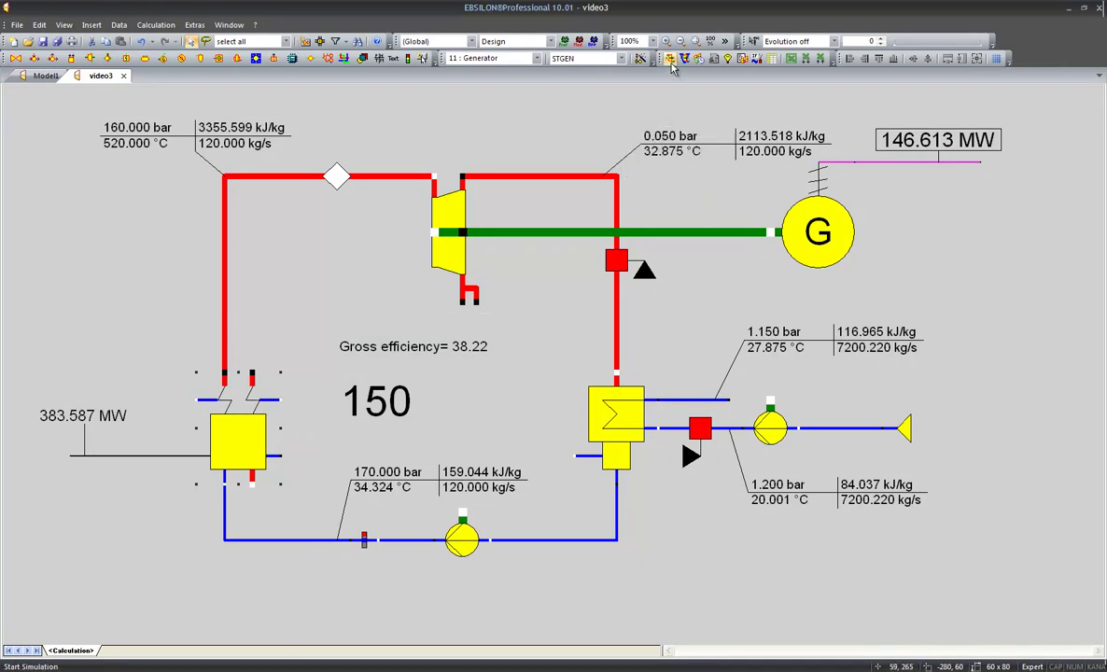
- Recalculate at 150 bar for 38.05 gross efficiency, adopt results as nominal values, and shrink the 150 field
left_click(671, 64)
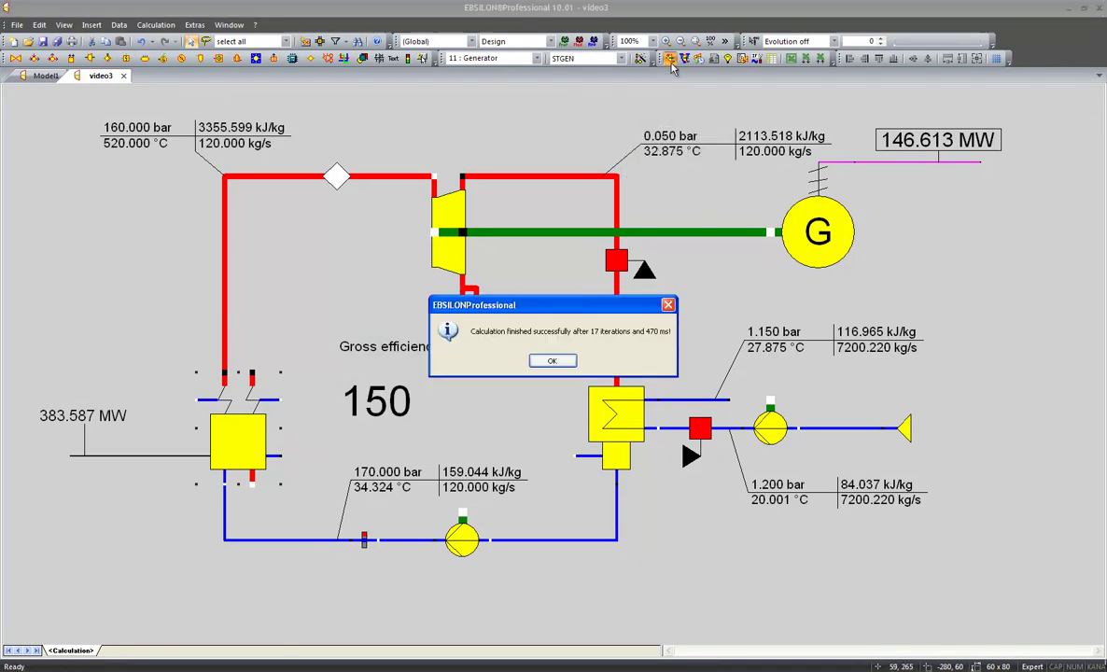
left_click(552, 360)
left_click(524, 361)
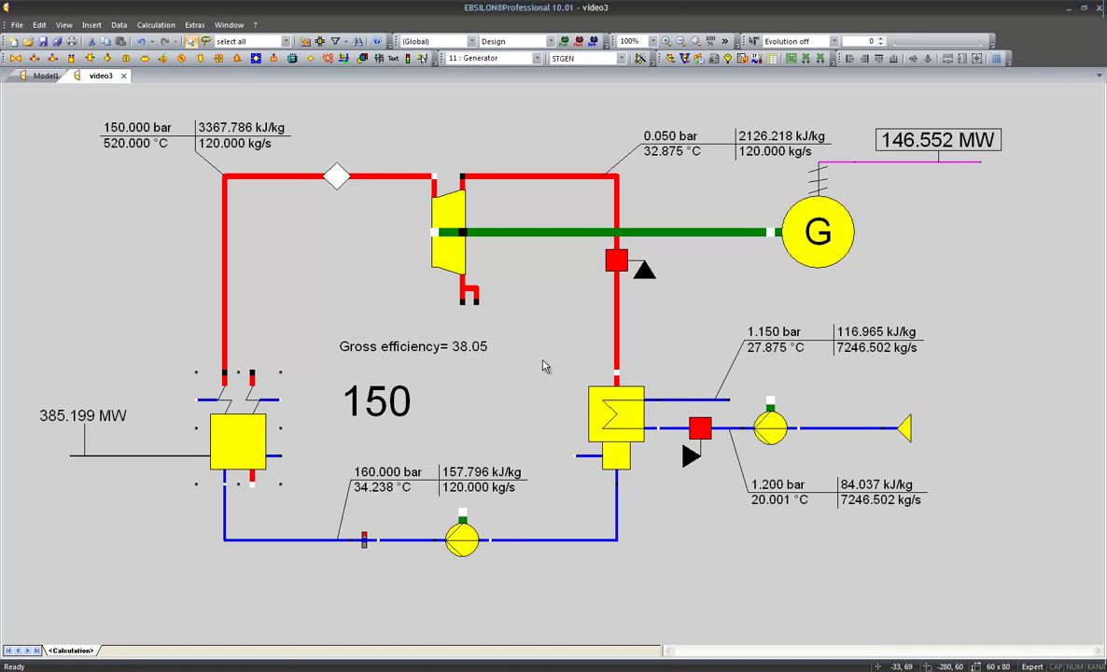
left_click(376, 402)
left_click_drag(445, 403, 475, 399)
- Add a 'Live Steam Pressure' text label aligned to the left of the 150 field
left_click(388, 58)
left_click_drag(341, 385, 444, 421)
double_click(362, 373)
type("Live Steam Pressure:")
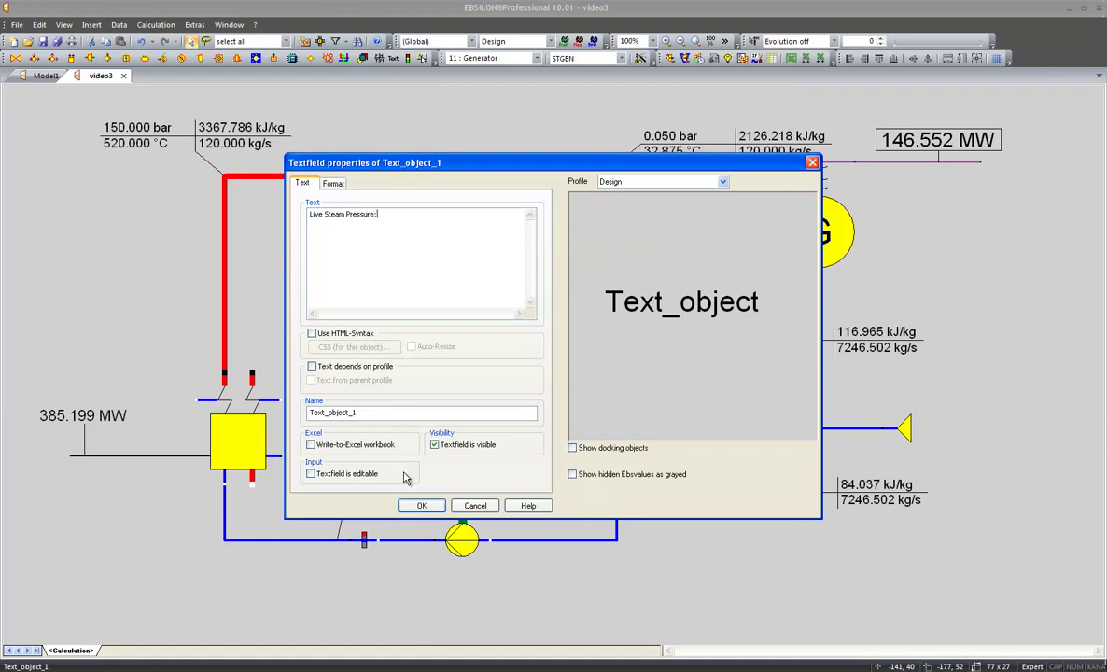
left_click(421, 505)
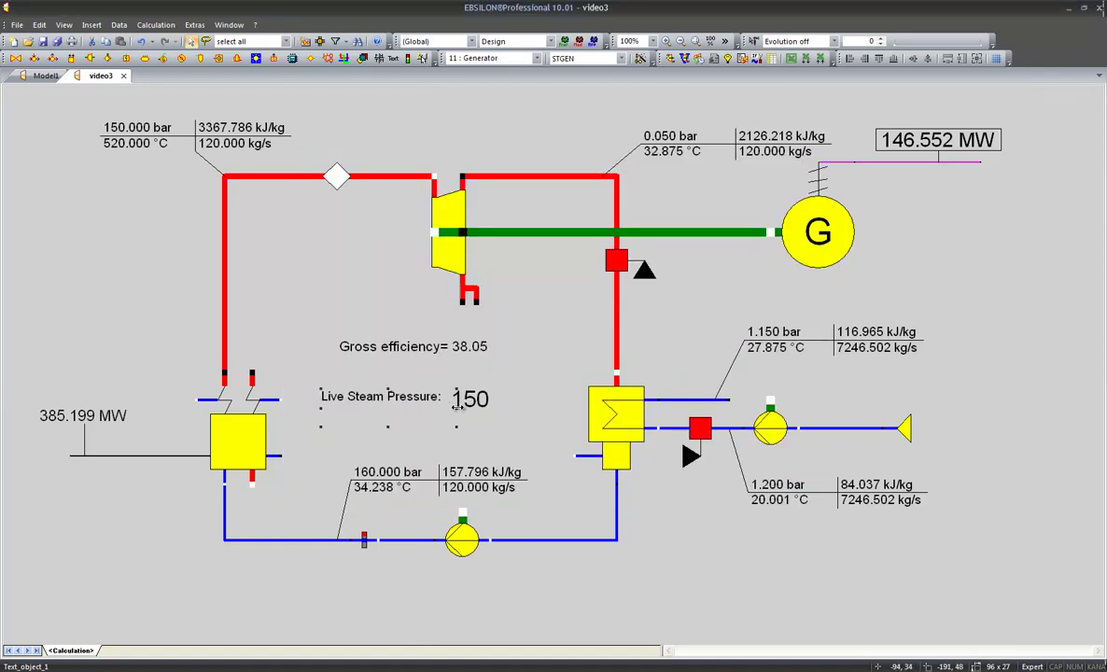
left_click_drag(431, 408, 418, 411)
left_click(473, 443)
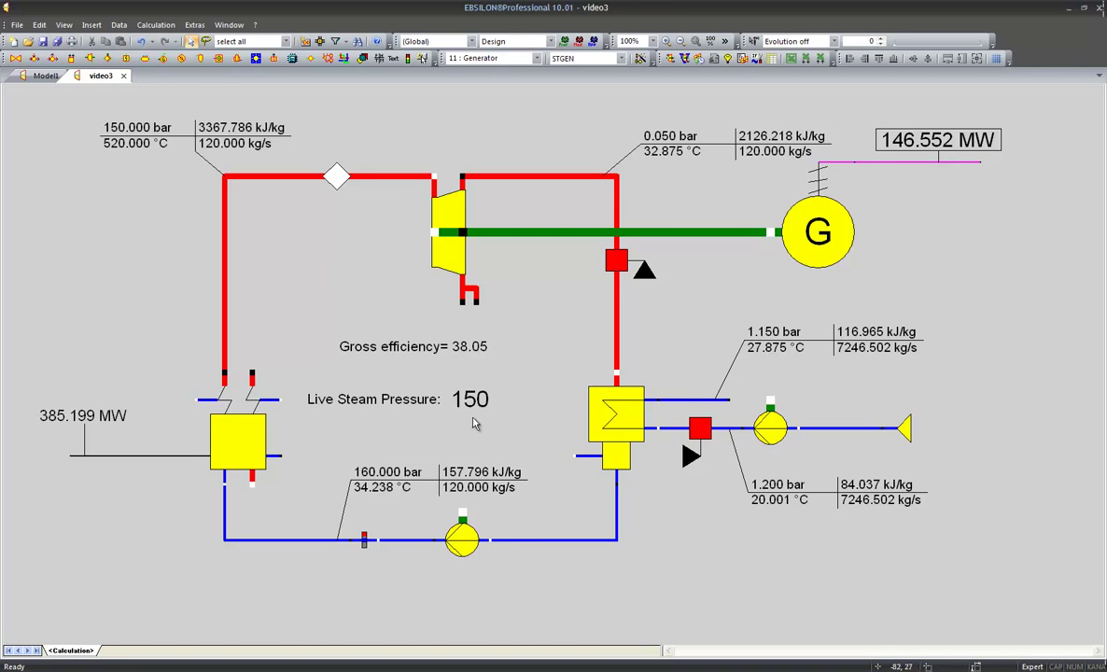
- Change the live steam pressure field from 150 to 100
double_click(472, 403)
left_click_drag(472, 405, 444, 398)
type("100")
left_click(511, 391)
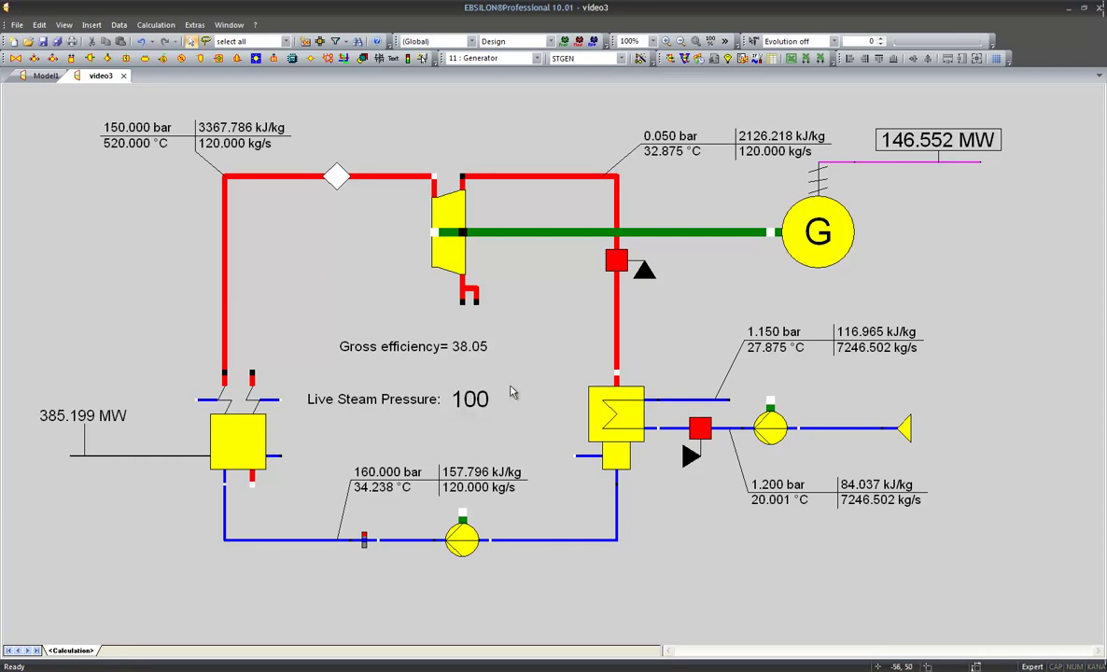
- Recalculate and adopt the results as nominal values, giving 36.87 gross efficiency and 144.873 MW
left_click(669, 58)
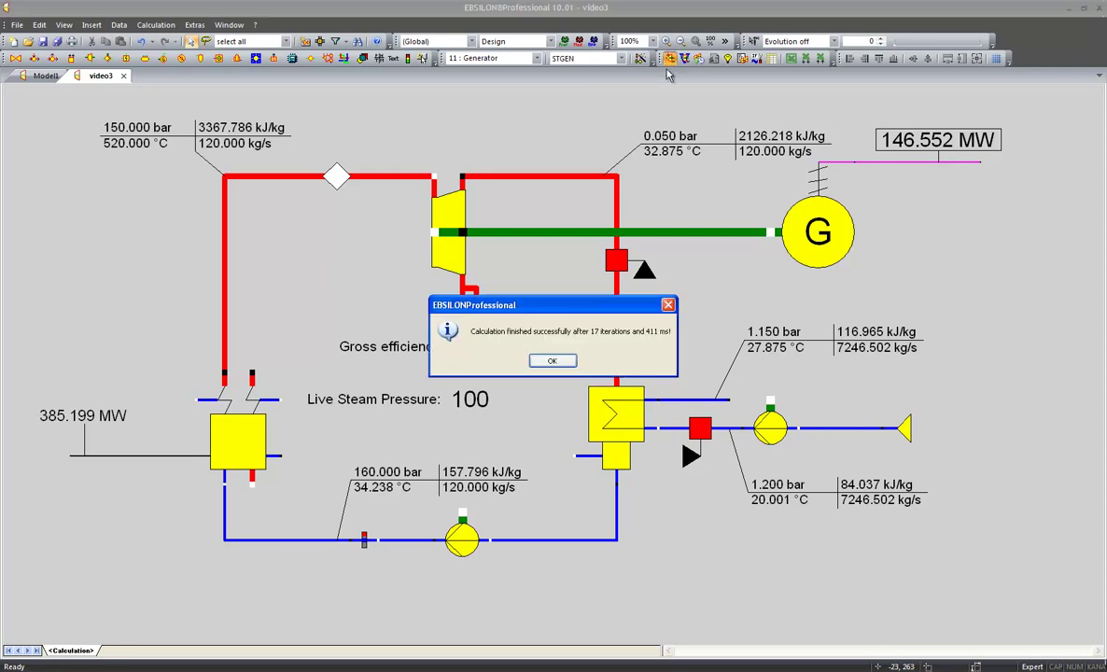
left_click(550, 361)
left_click(527, 361)
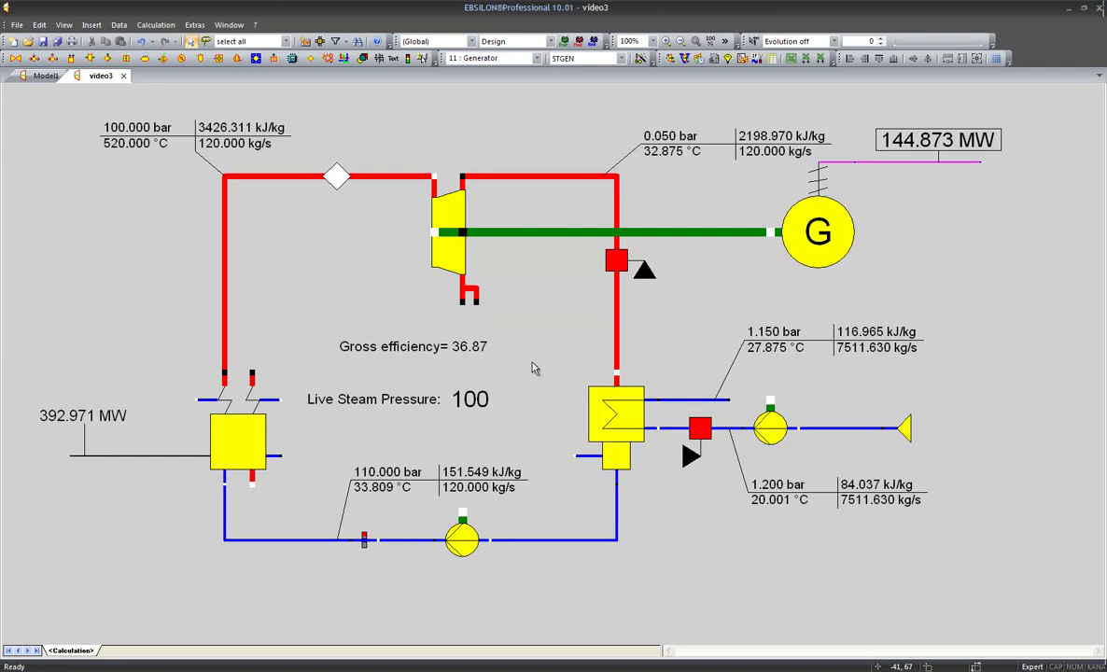